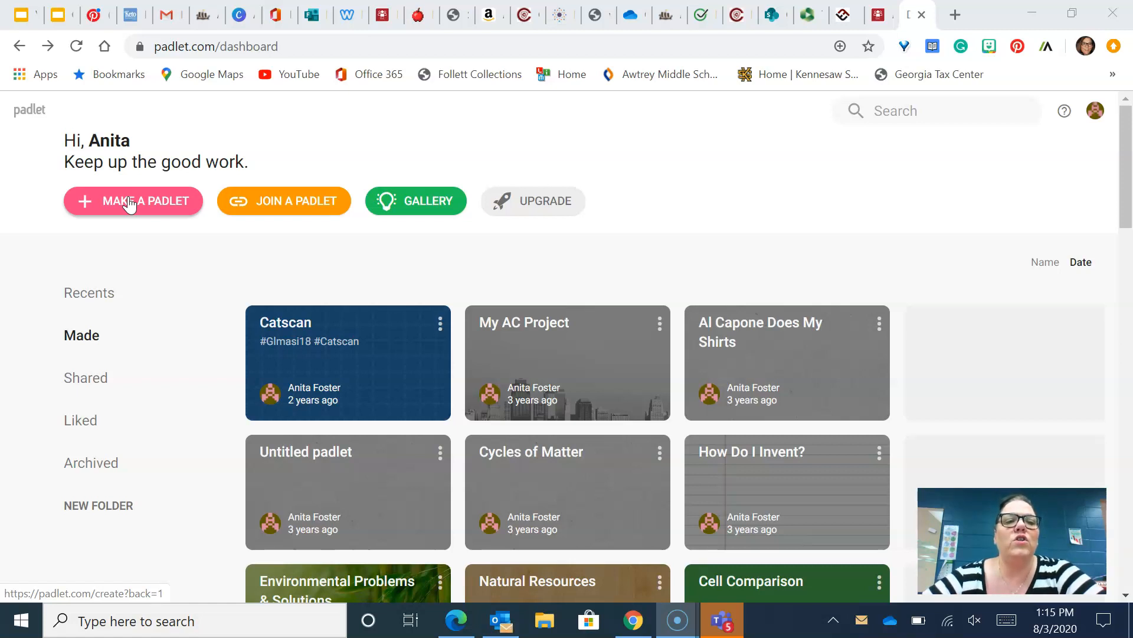
Start a new padlet, preview the Shelf layout, and create the padlet with that layout
{"action": "left_click", "coordinate": [130, 202]}
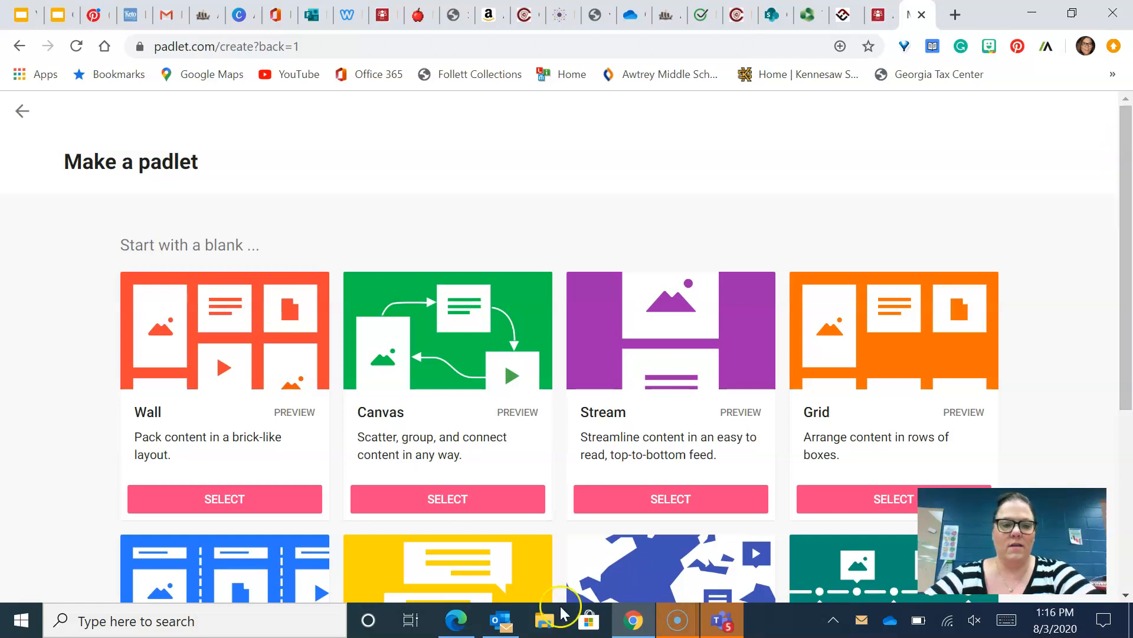
{"action": "left_click", "coordinate": [23, 624]}
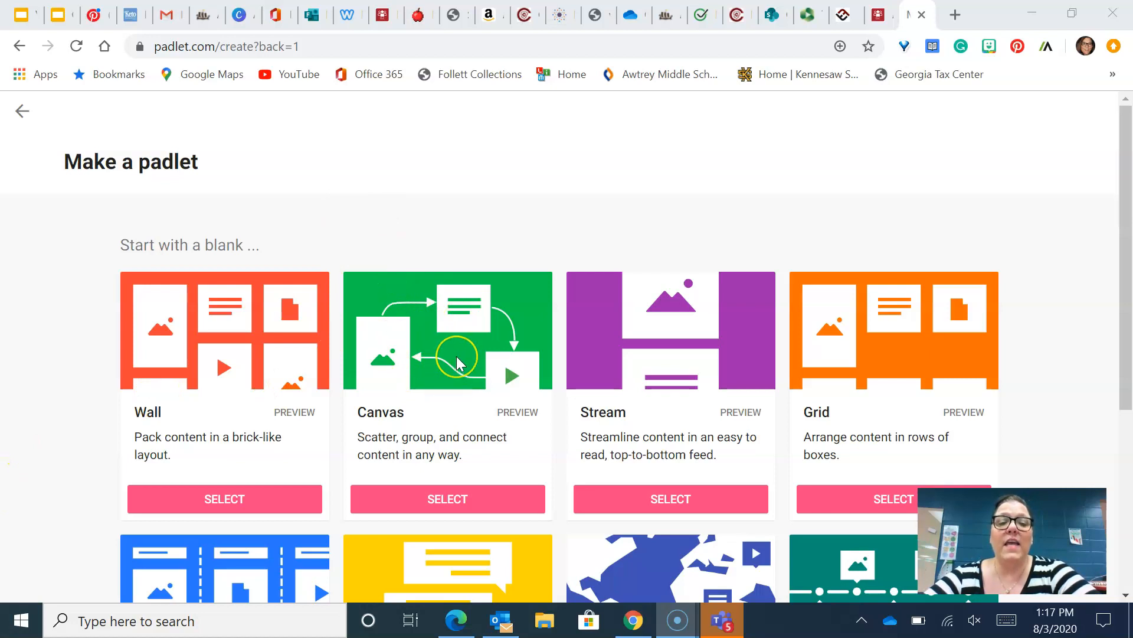
{"action": "left_click", "coordinate": [1125, 187]}
{"action": "left_click_drag", "start_coordinate": [1125, 188], "coordinate": [1124, 326]}
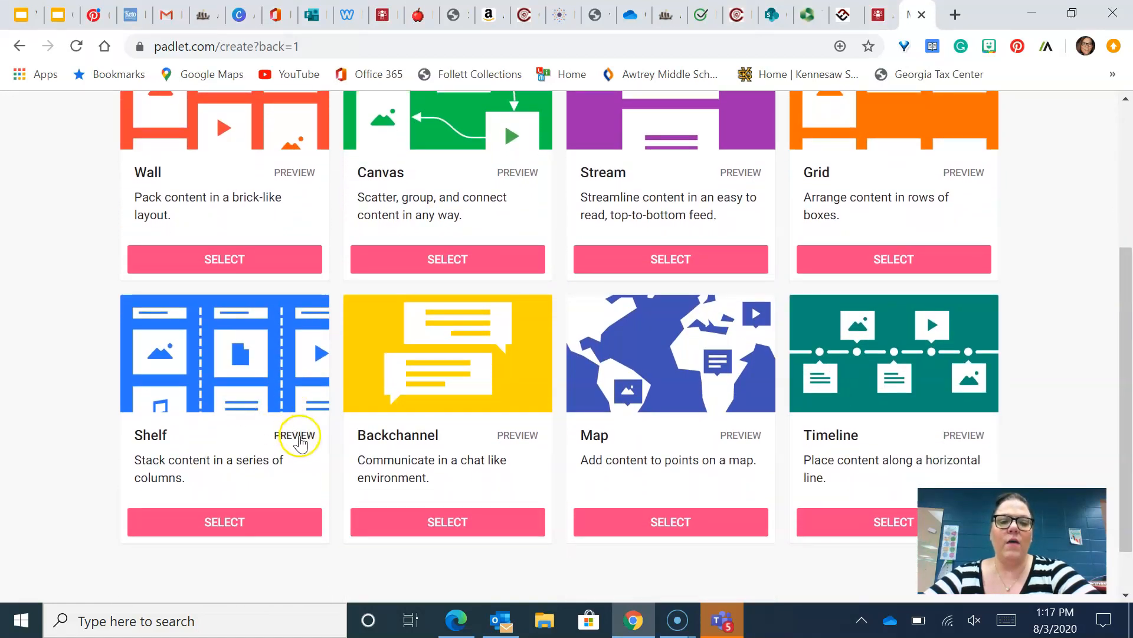
{"action": "left_click", "coordinate": [300, 438]}
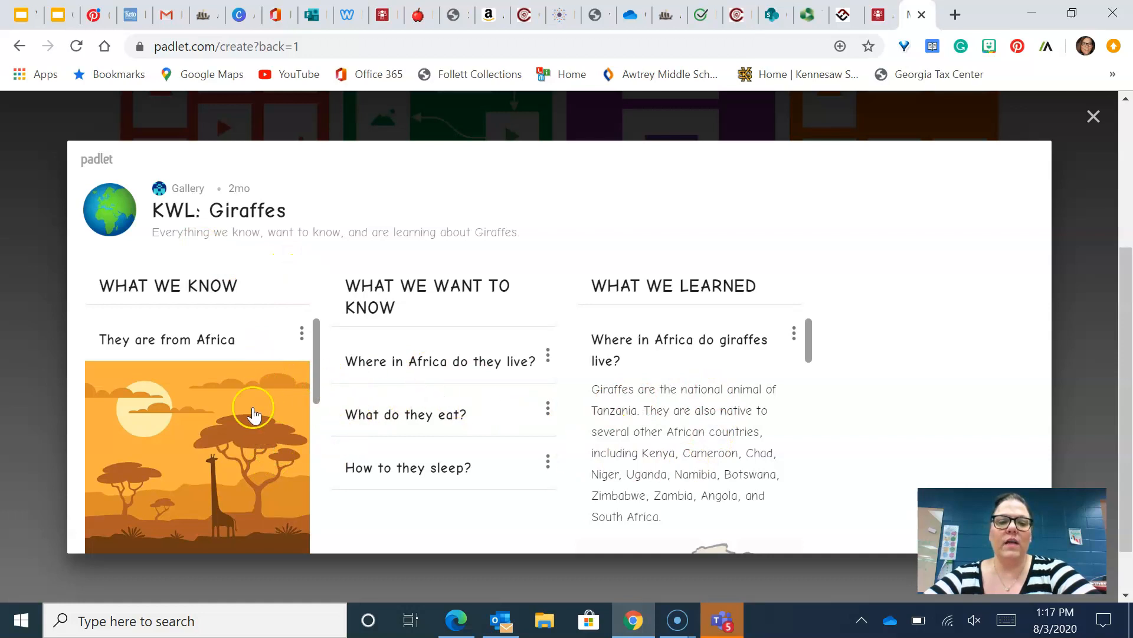
{"action": "left_click", "coordinate": [1093, 117]}
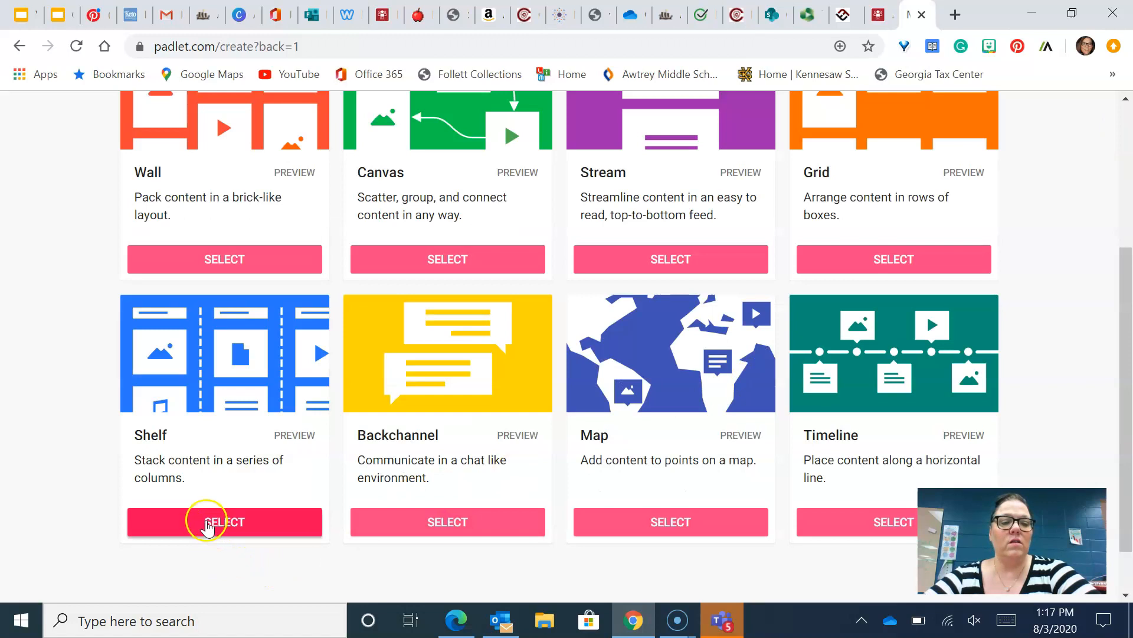
{"action": "left_click", "coordinate": [209, 523]}
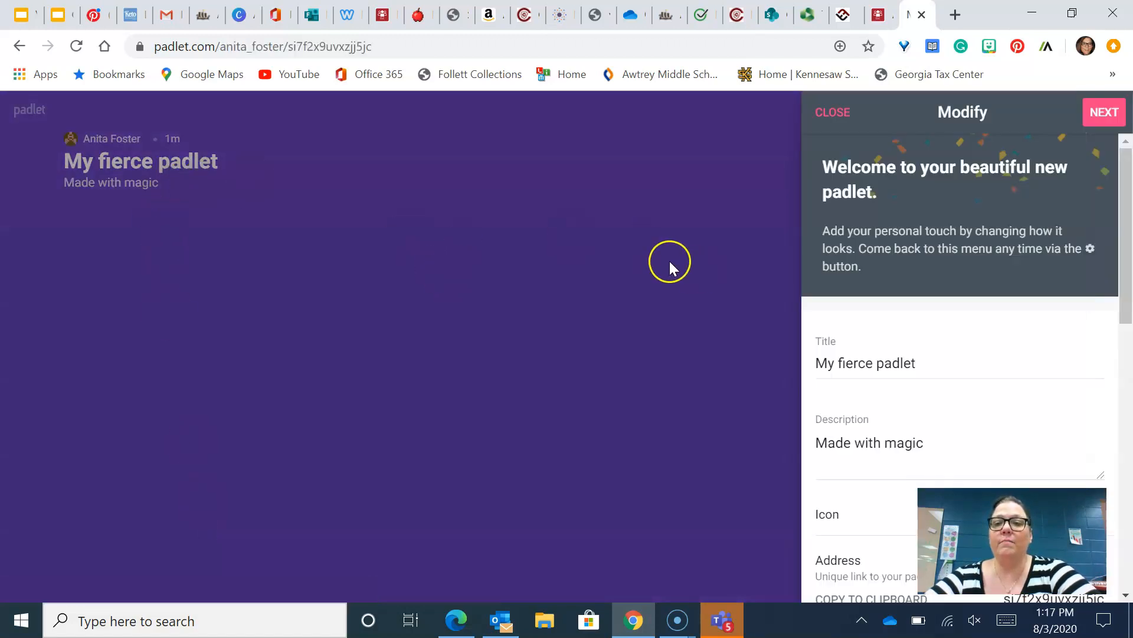
Replace the padlet's title with "Ways We Can Showing Respect"
{"action": "left_click", "coordinate": [857, 366]}
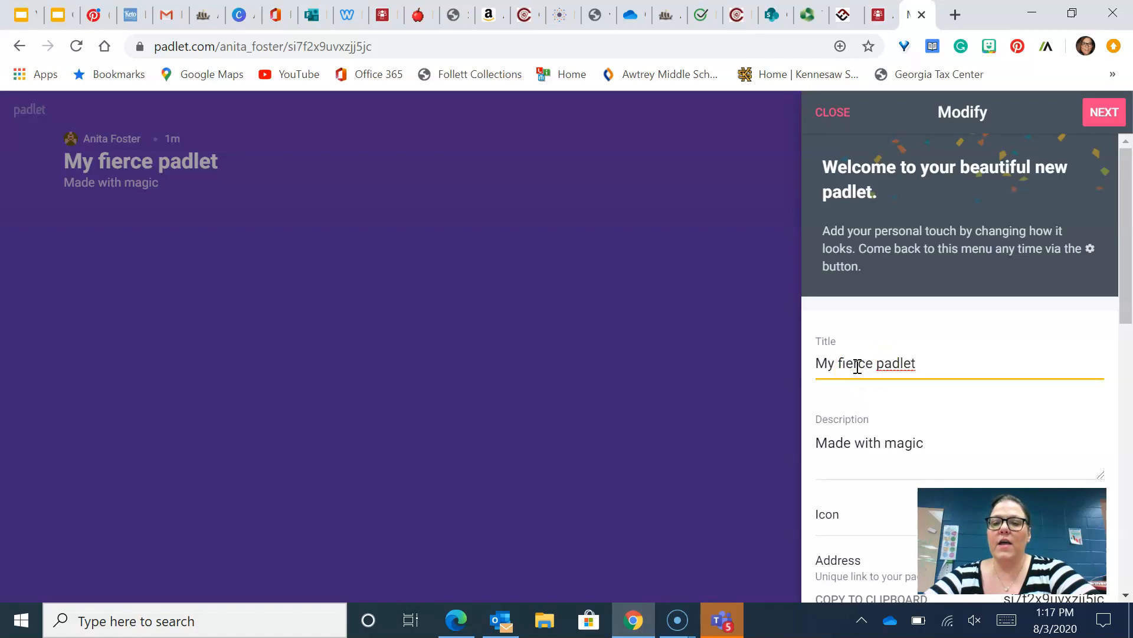
{"action": "left_click_drag", "start_coordinate": [927, 361], "coordinate": [805, 380]}
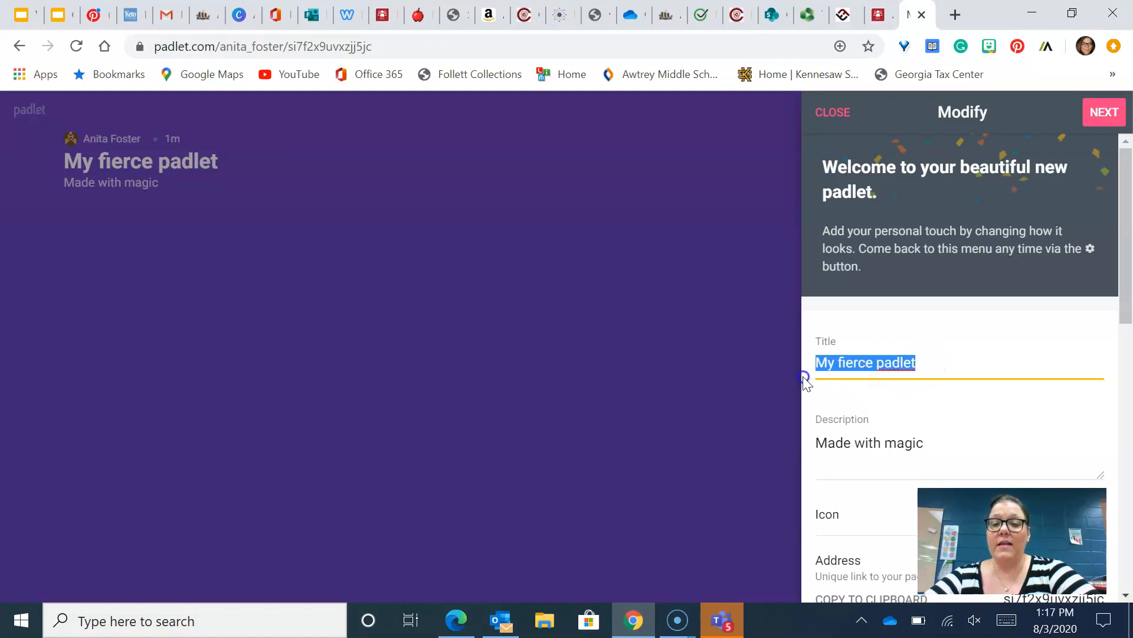
{"action": "type", "text": "Sho"}
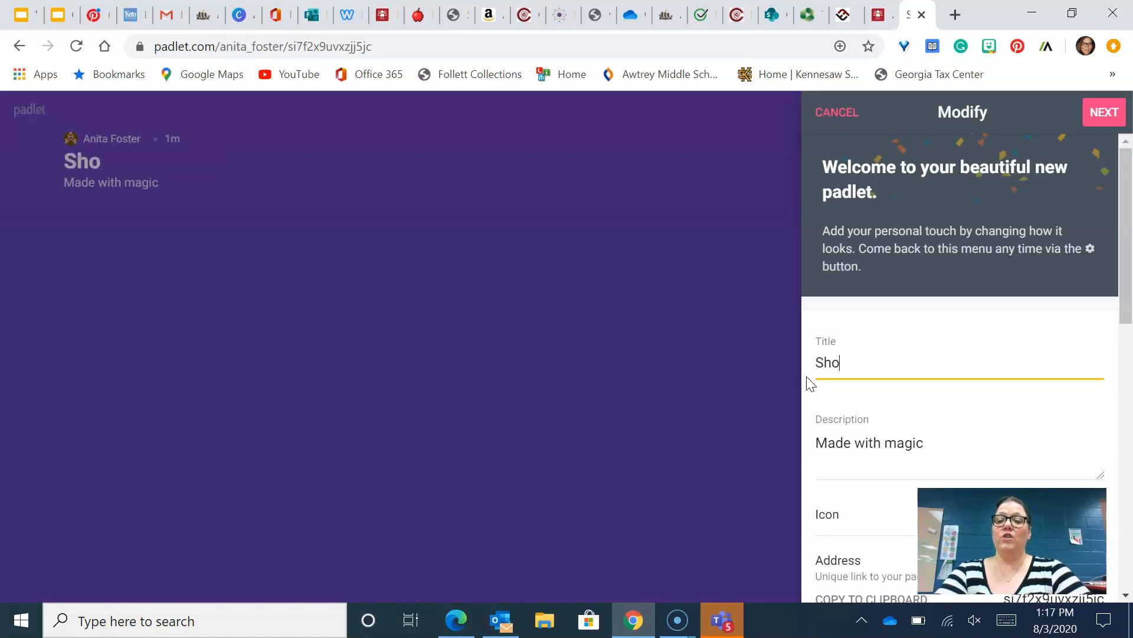
{"action": "type", "text": "wing Respect"}
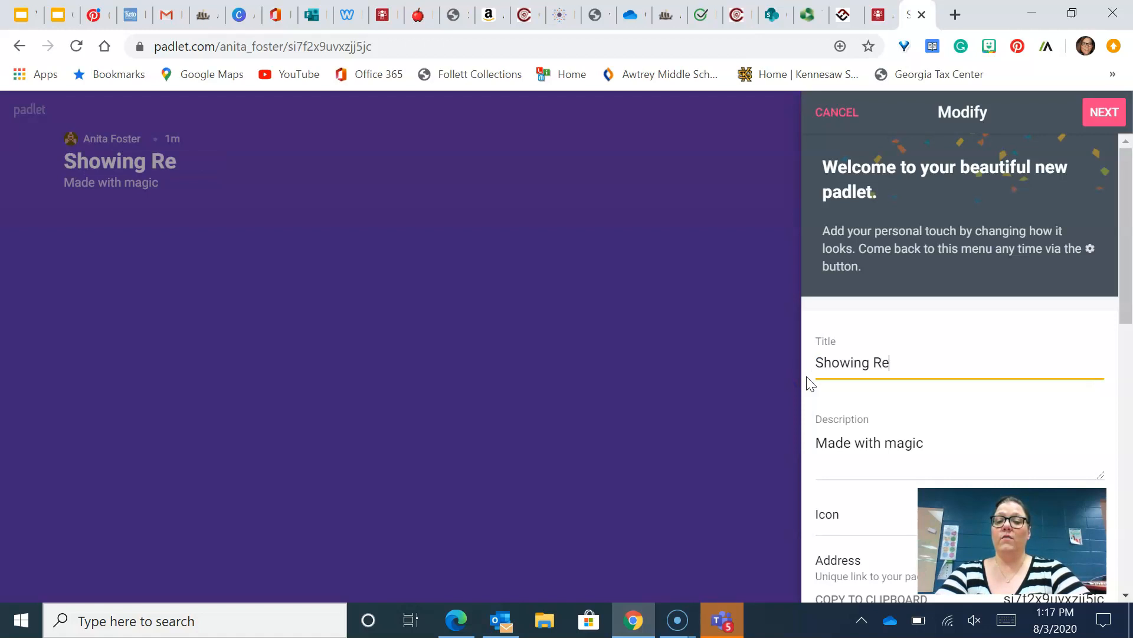
{"action": "left_click", "coordinate": [817, 362]}
{"action": "type", "text": "Ways W"}
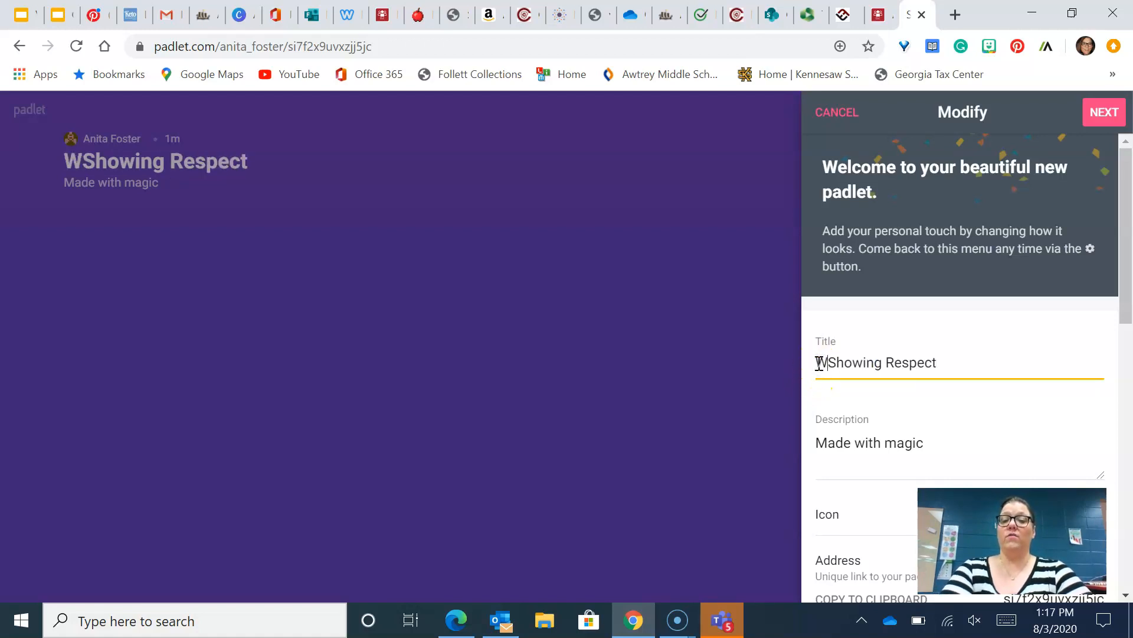
{"action": "type", "text": "e Can"}
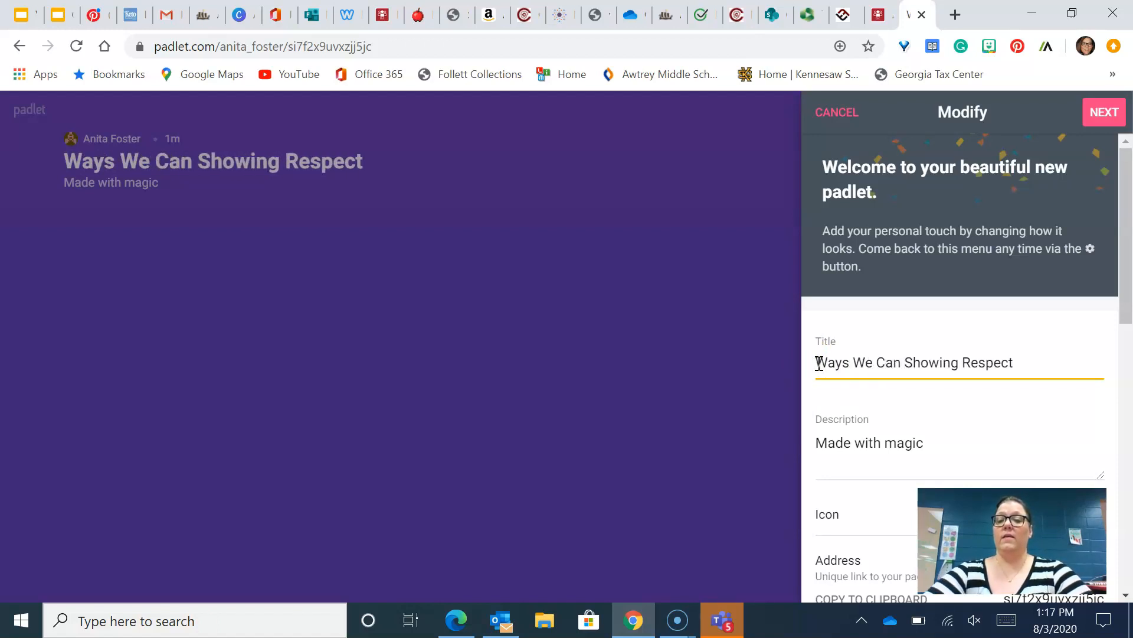
Replace the padlet's description with "This is where we can brainstorm and discuss ways we can show respect."
{"action": "left_click", "coordinate": [889, 444]}
{"action": "left_click_drag", "start_coordinate": [931, 444], "coordinate": [812, 443]}
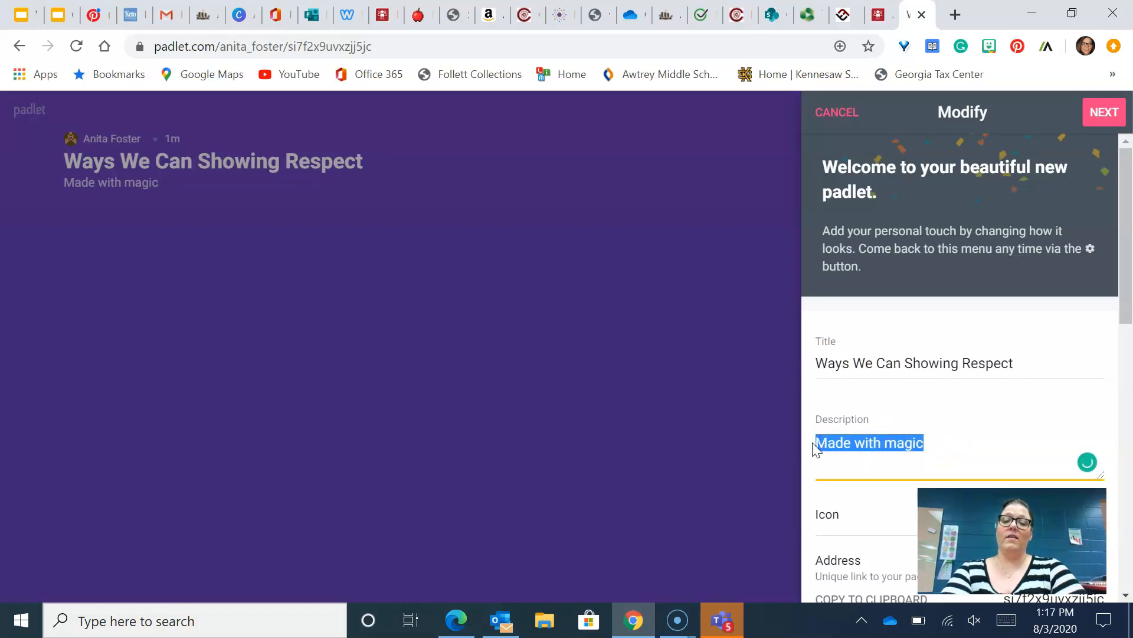
{"action": "type", "text": "T"}
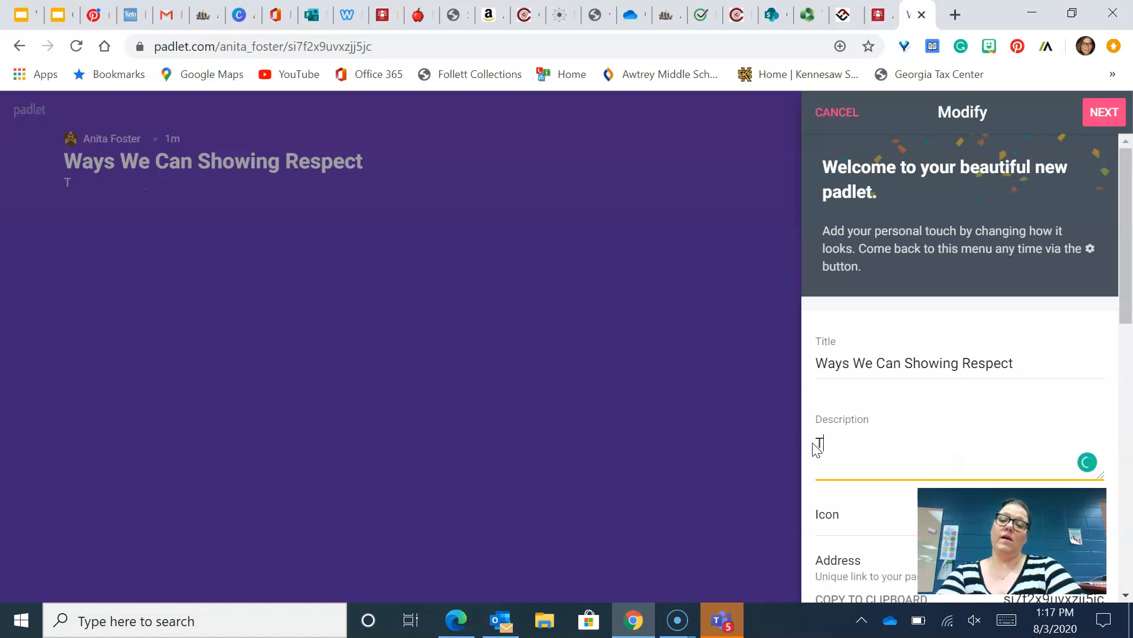
{"action": "type", "text": "his i"}
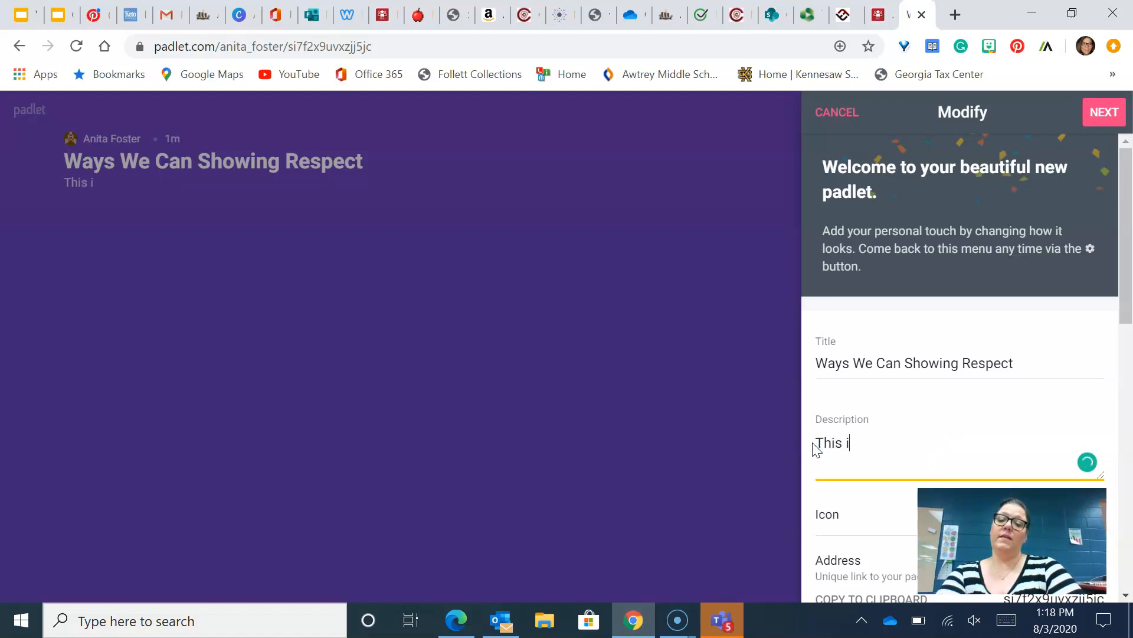
{"action": "type", "text": "s where we can"}
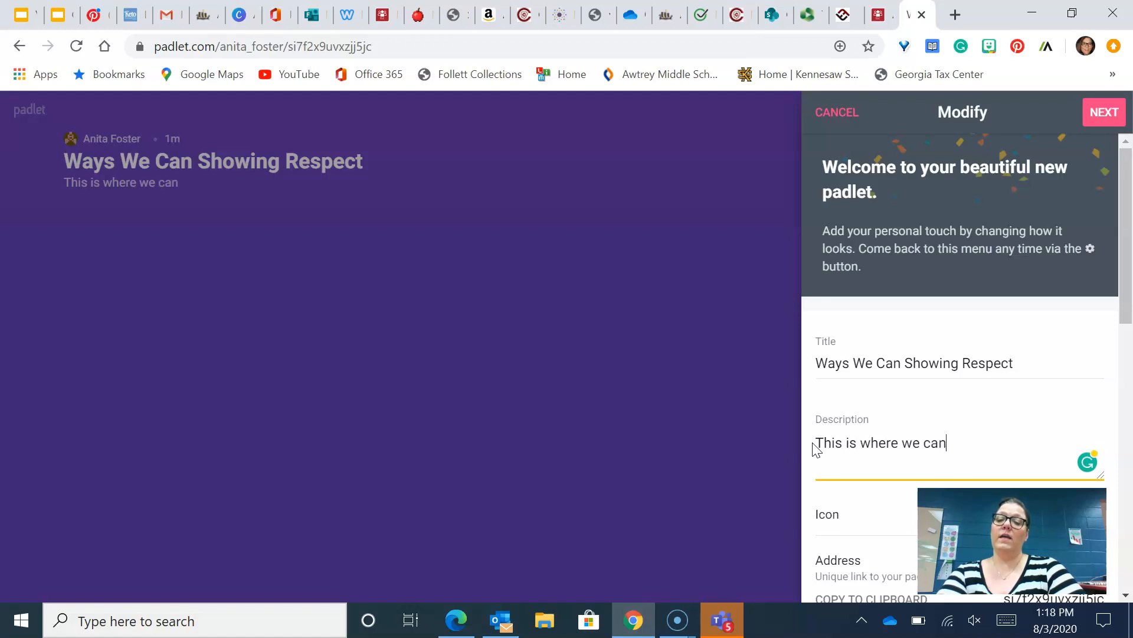
{"action": "type", "text": " bra"}
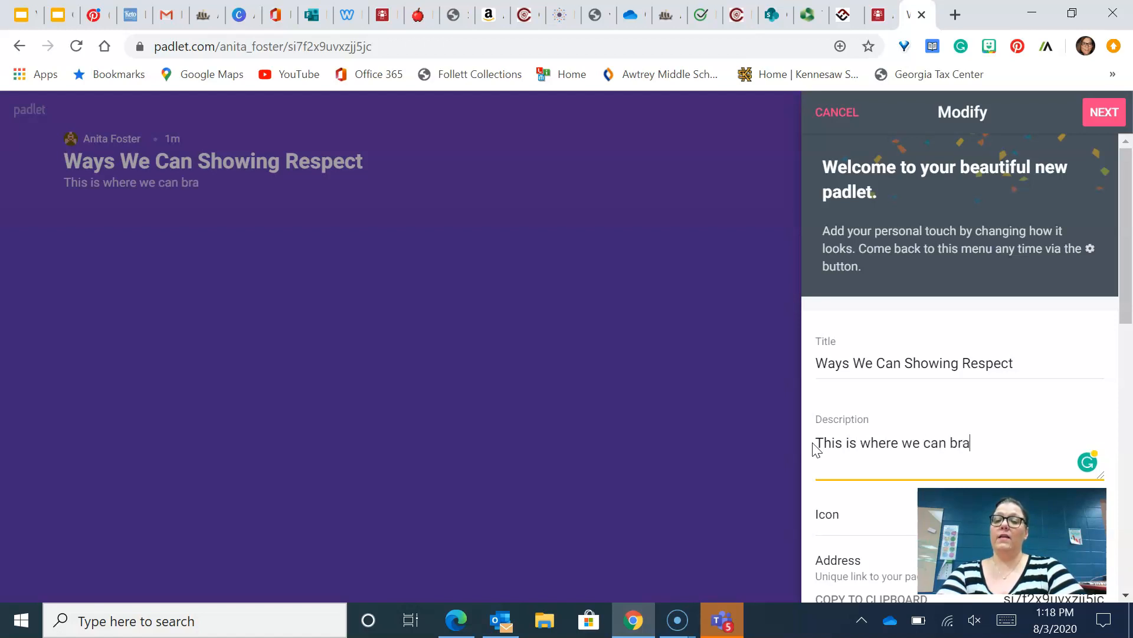
{"action": "type", "text": "instorm an"}
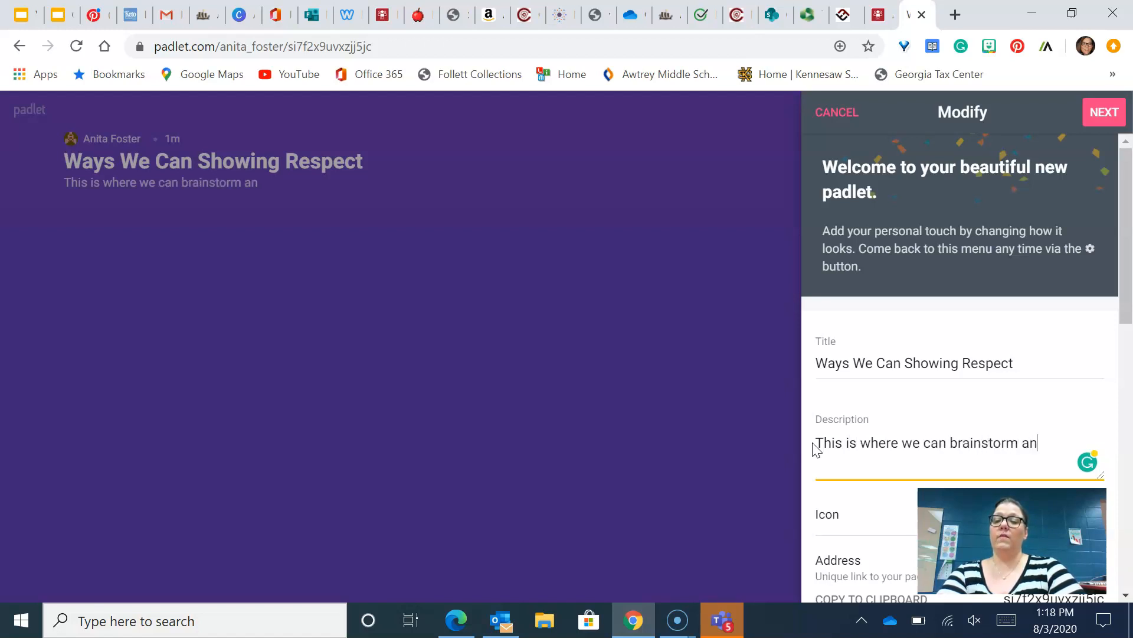
{"action": "type", "text": "d discuss wys"}
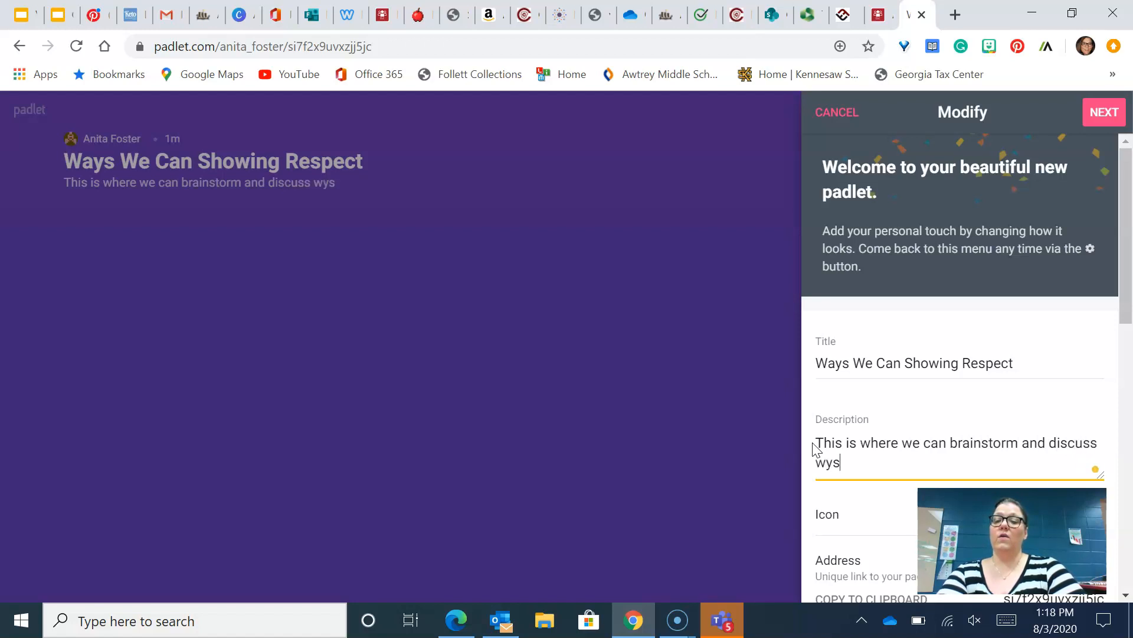
{"action": "key", "text": "BackSpace"}
{"action": "key", "text": "BackSpace"}
{"action": "type", "text": "aus"}
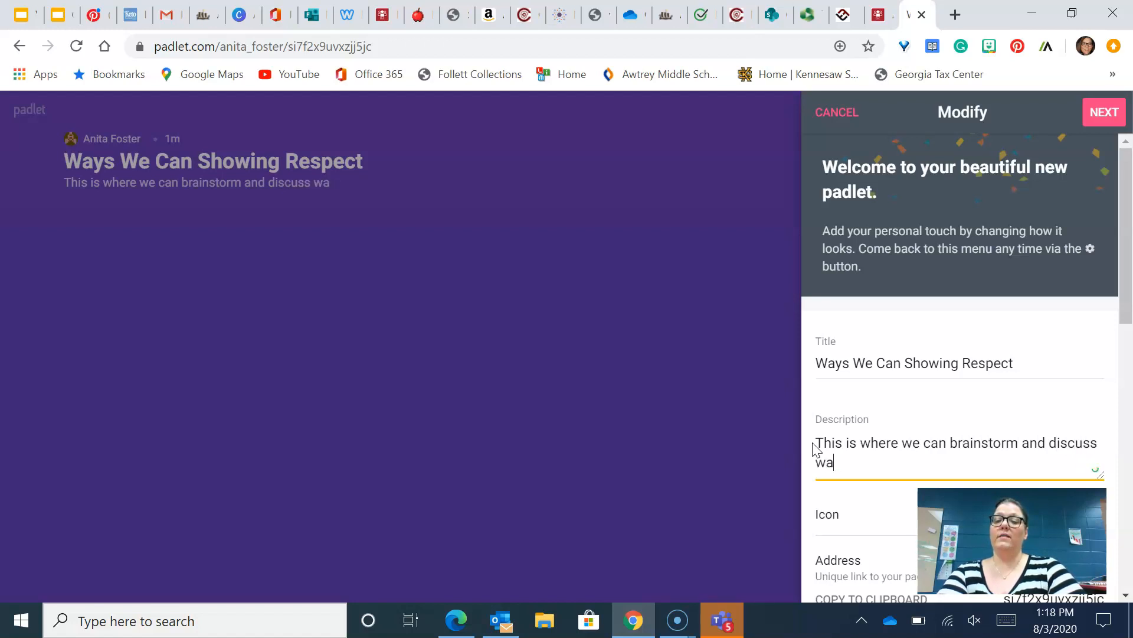
{"action": "key", "text": "BackSpace"}
{"action": "key", "text": "BackSpace"}
{"action": "type", "text": "y"}
{"action": "key", "text": "BackSpace"}
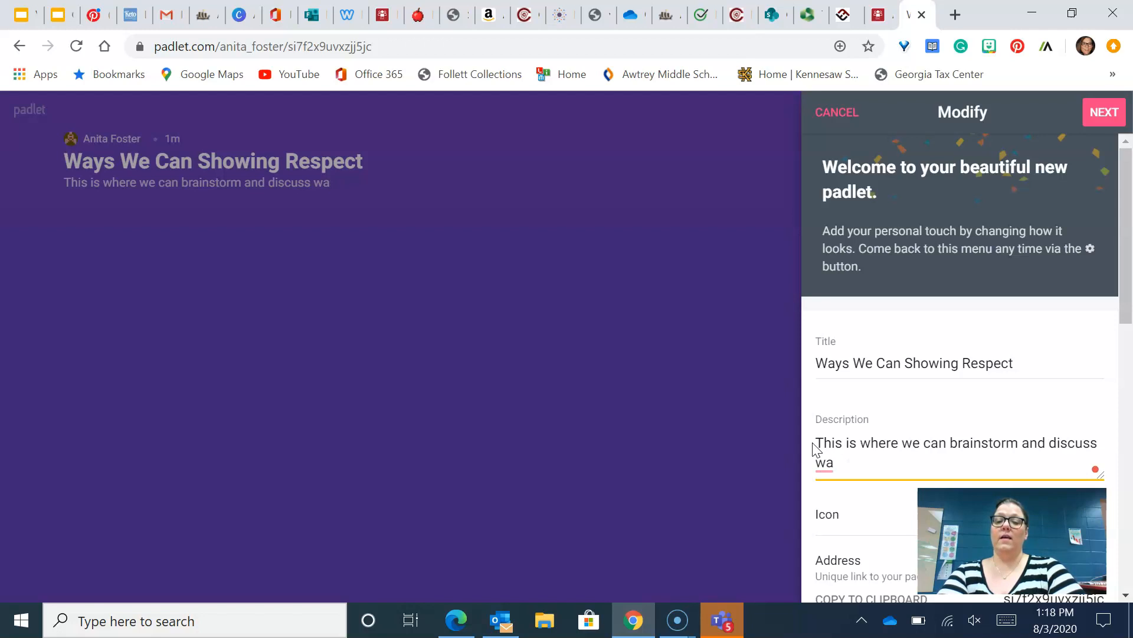
{"action": "type", "text": "ys w"}
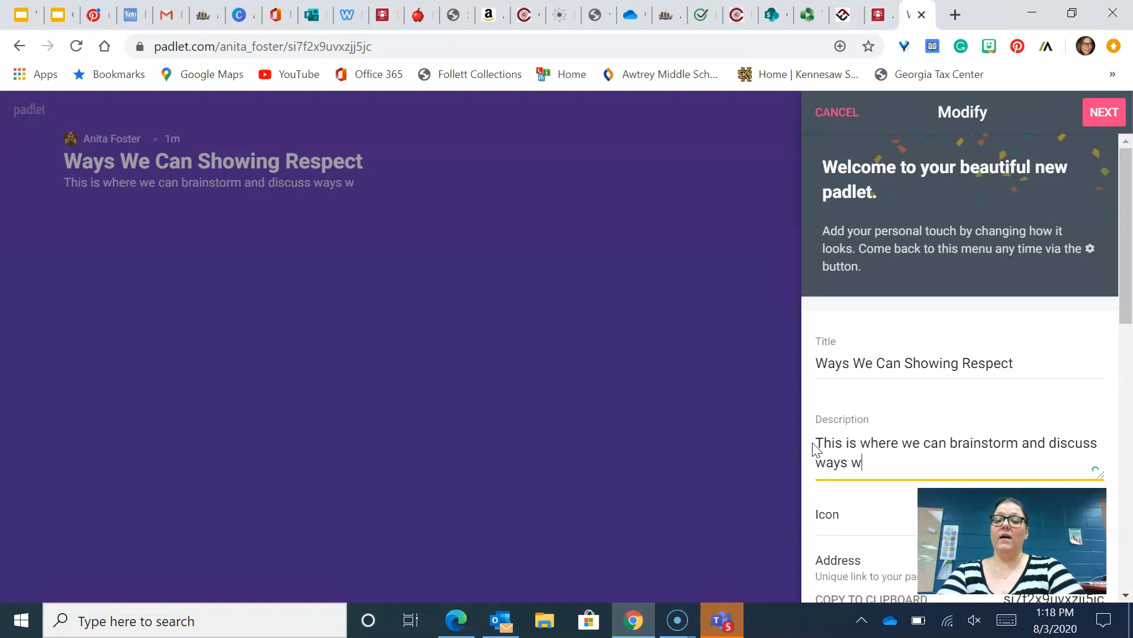
{"action": "type", "text": "e can show respect."}
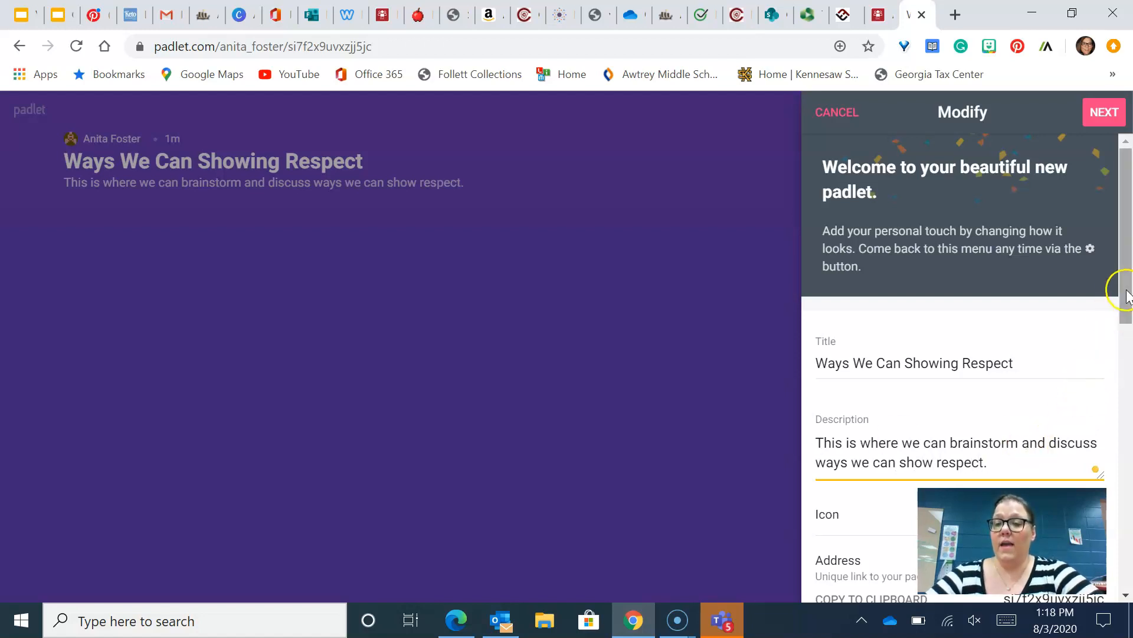
Look through the available emoji icons for the padlet and return to its settings without choosing one
{"action": "left_click_drag", "start_coordinate": [1124, 290], "coordinate": [1127, 382]}
{"action": "left_click", "coordinate": [1080, 264]}
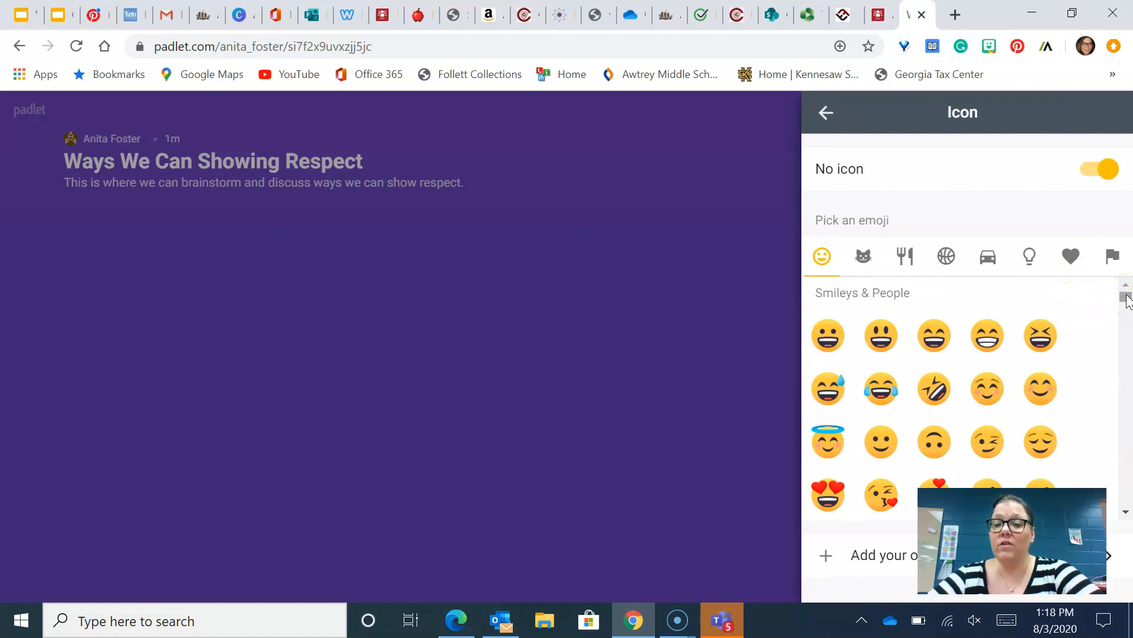
{"action": "mouse_move", "coordinate": [1126, 299]}
{"action": "left_mouse_down"}
{"action": "mouse_move", "coordinate": [1128, 323]}
{"action": "mouse_move", "coordinate": [1128, 283]}
{"action": "left_mouse_up"}
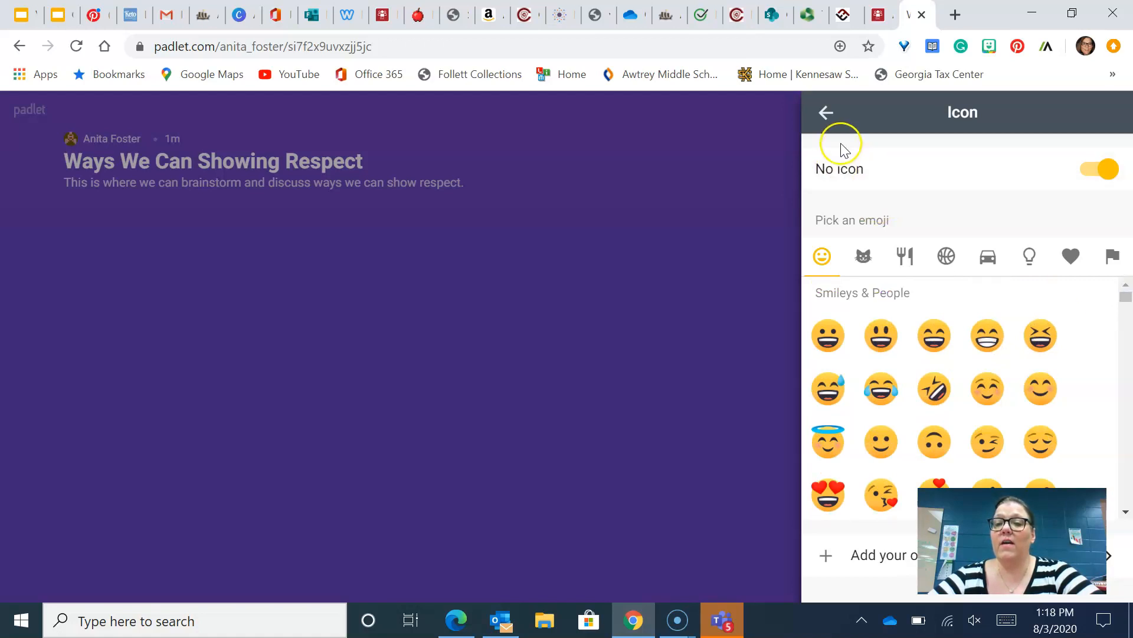
{"action": "left_click", "coordinate": [825, 116]}
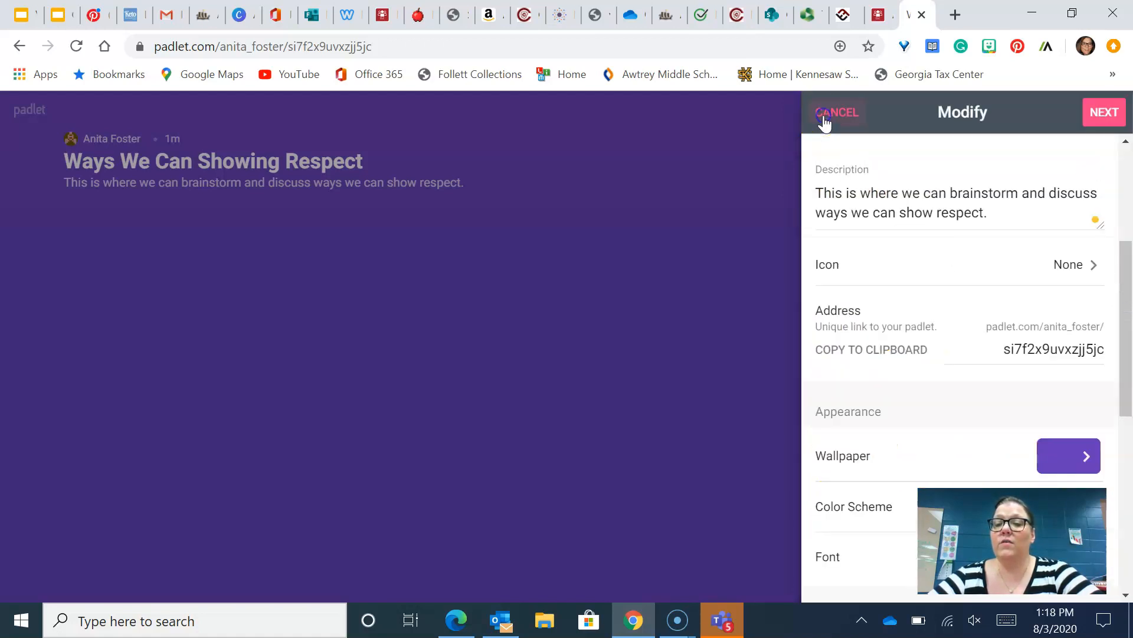
Replace the ending of the padlet's unique address with "respect"
{"action": "double_click", "coordinate": [1014, 349]}
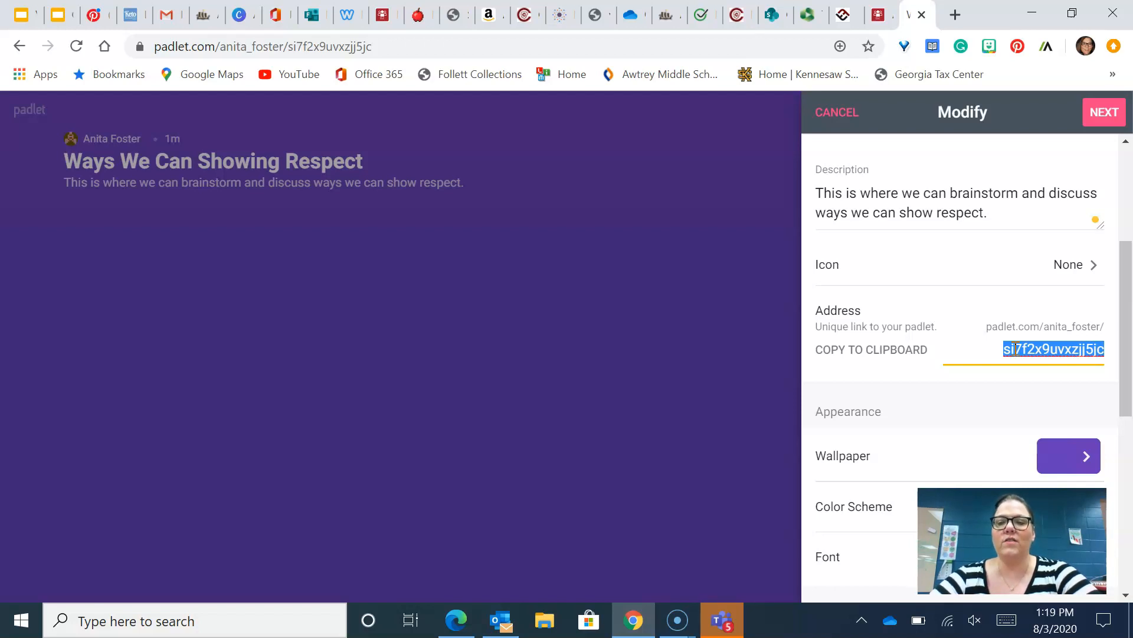
{"action": "key", "text": "BackSpace"}
{"action": "type", "text": "re"}
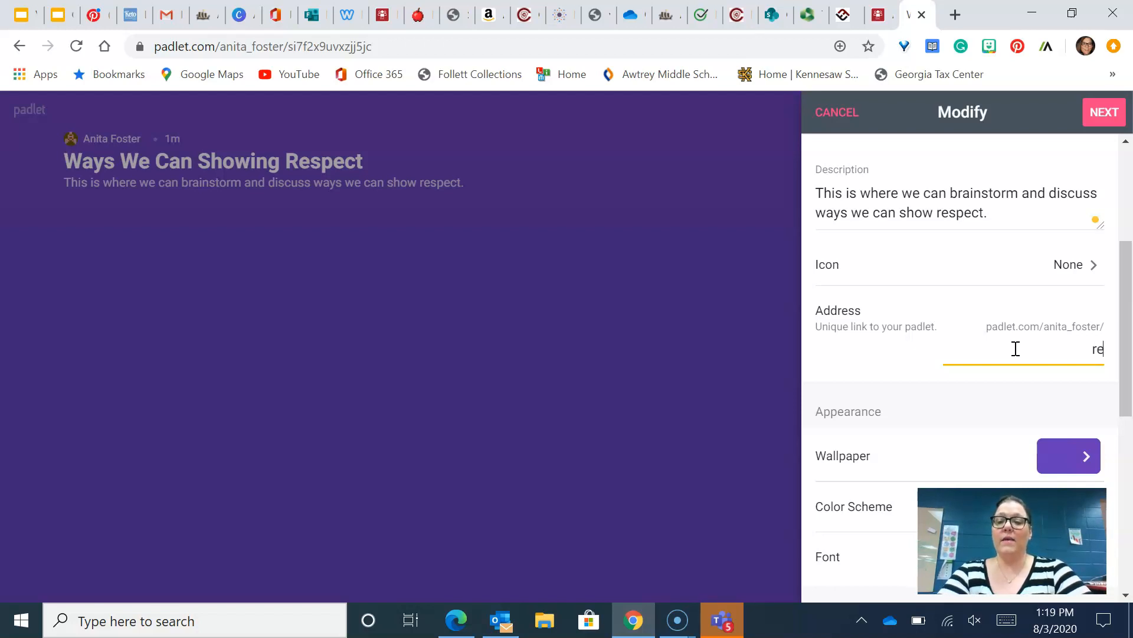
{"action": "type", "text": "spect"}
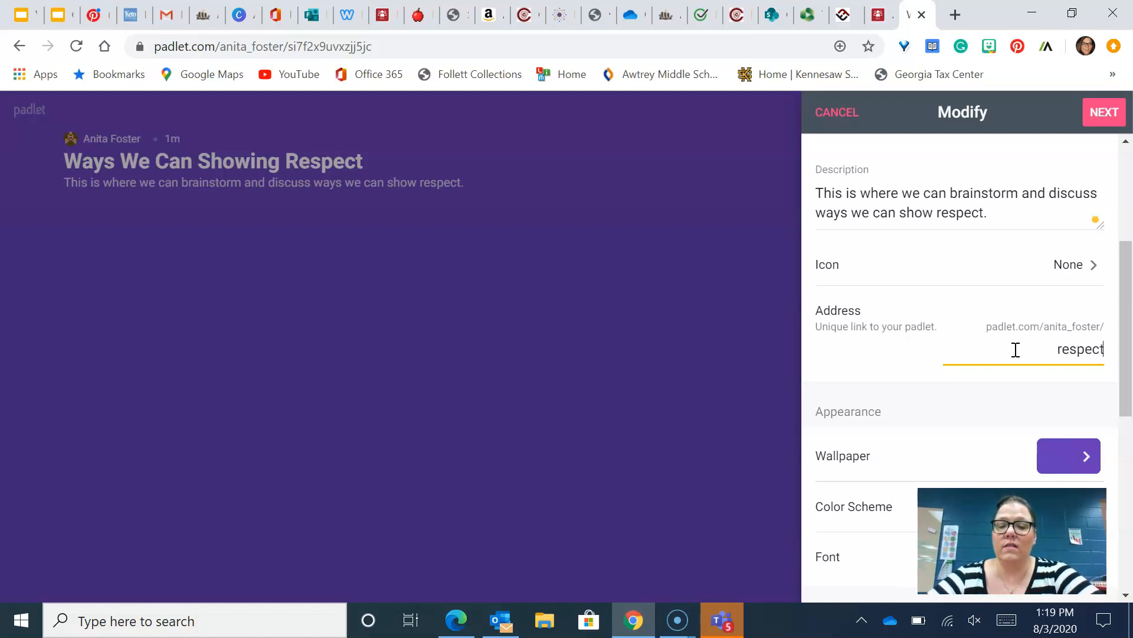
Try the Orchid picture as the padlet's wallpaper, and set the wallpaper to the Paparazzi picture instead
{"action": "left_click_drag", "start_coordinate": [1128, 378], "coordinate": [1129, 460]}
{"action": "left_click", "coordinate": [1062, 220]}
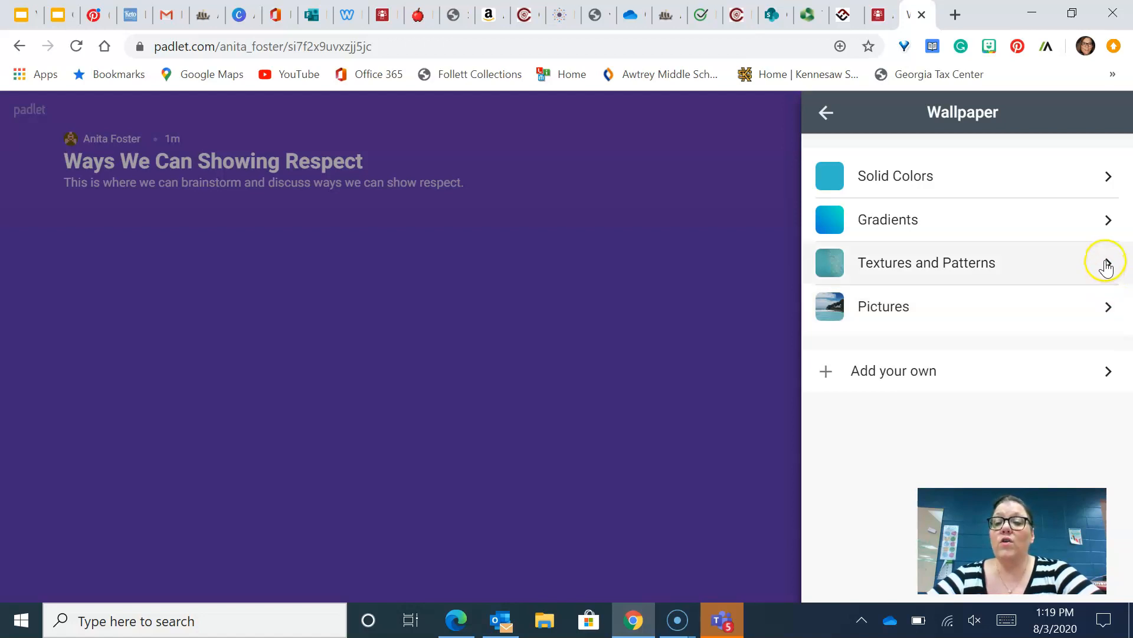
{"action": "left_click", "coordinate": [1108, 309]}
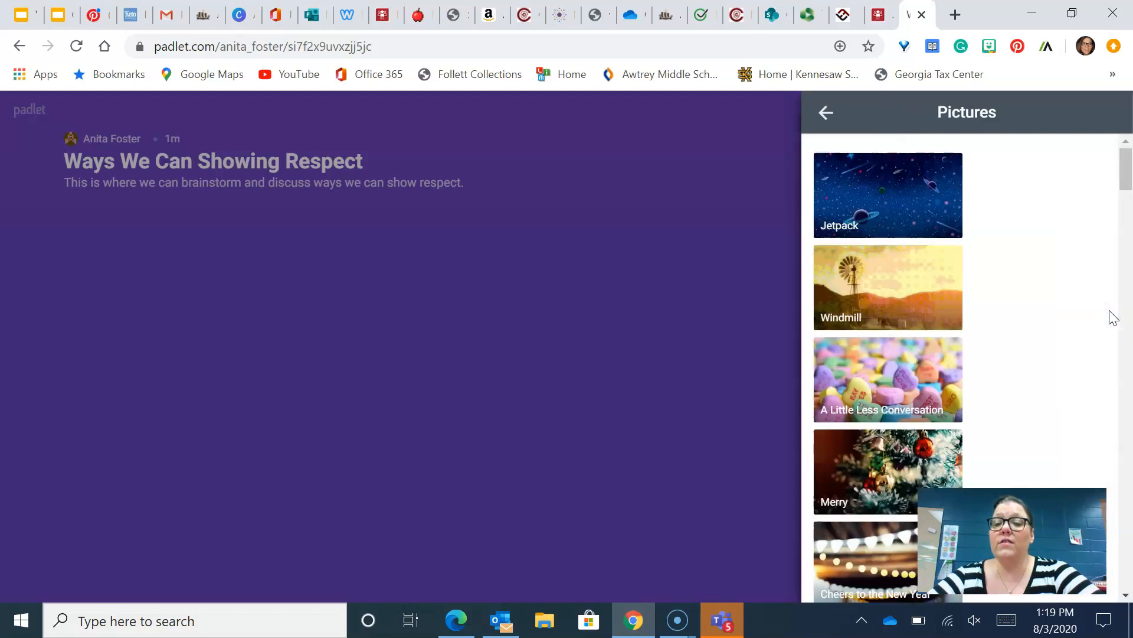
{"action": "left_click_drag", "start_coordinate": [1124, 172], "coordinate": [1129, 248]}
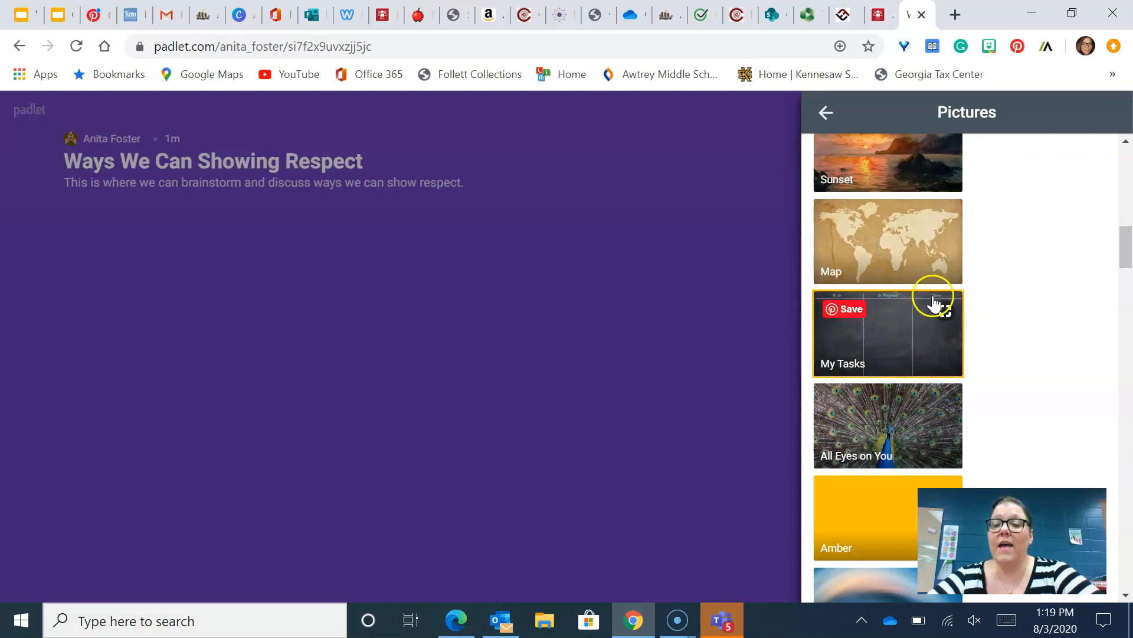
{"action": "left_click_drag", "start_coordinate": [1127, 247], "coordinate": [1129, 447]}
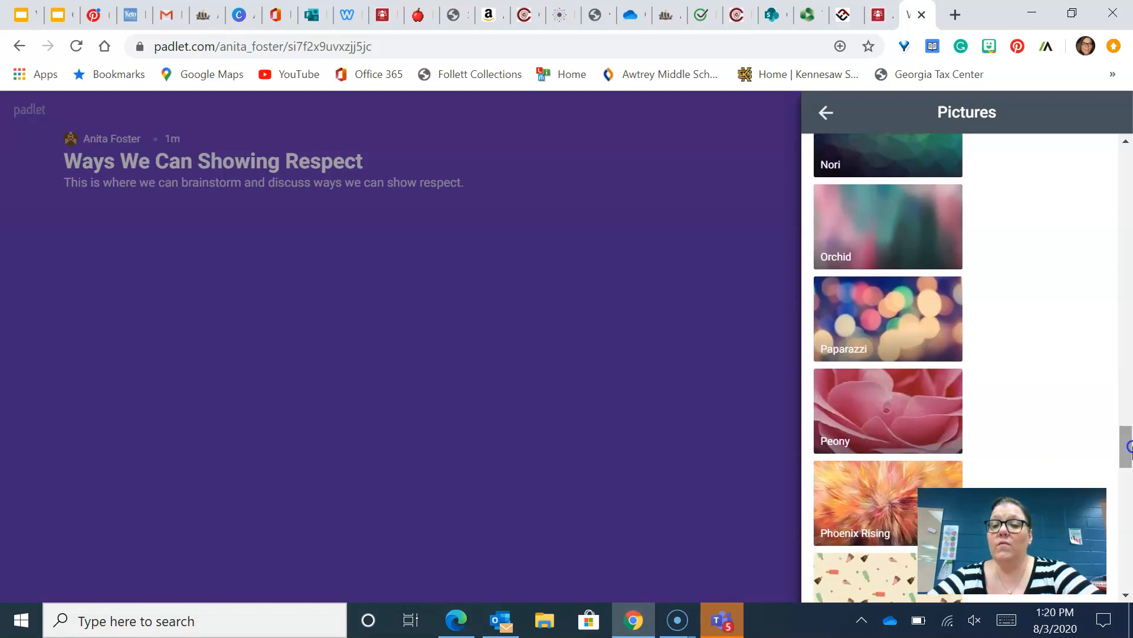
{"action": "left_click", "coordinate": [890, 224]}
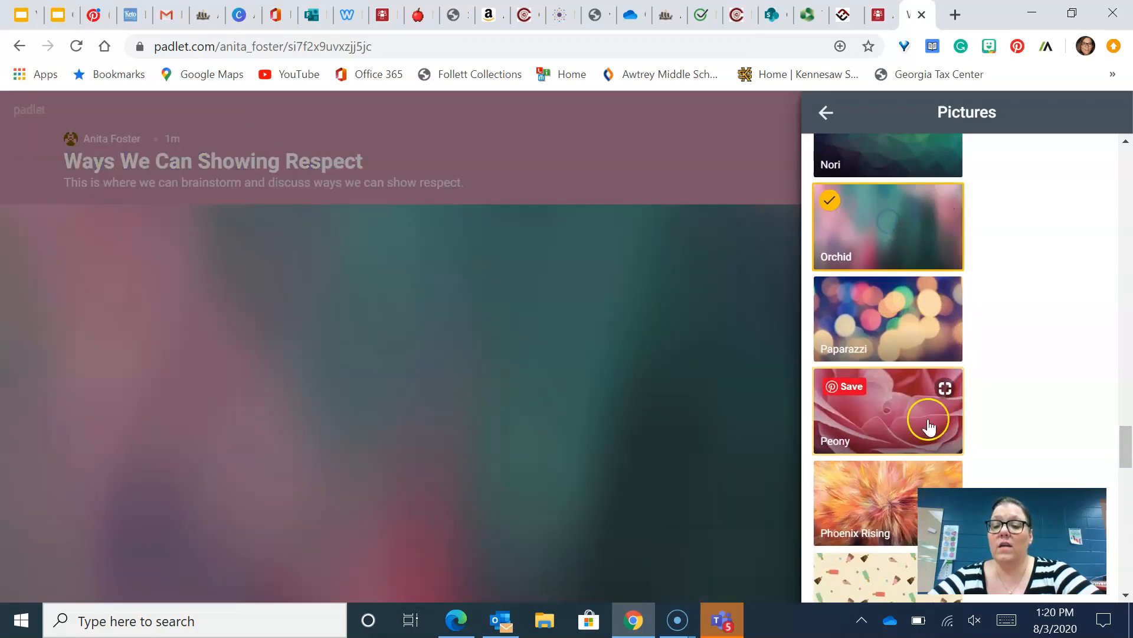
{"action": "left_click", "coordinate": [904, 332]}
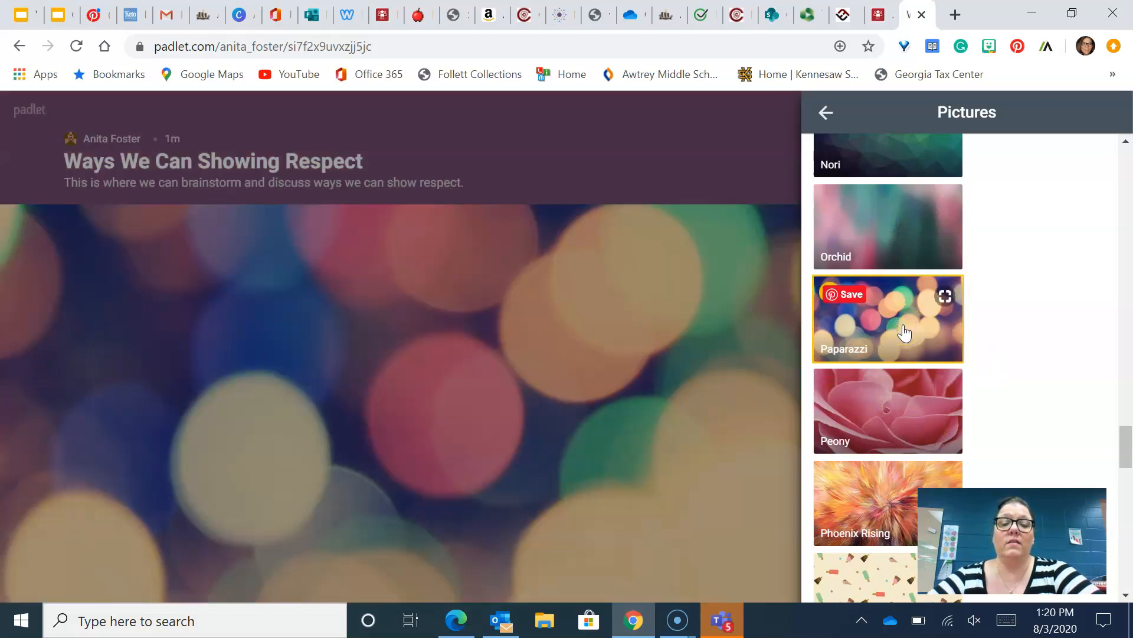
Leave the wallpaper choices, turn on author attribution for posts and keep the new post position at Last
{"action": "left_click_drag", "start_coordinate": [1126, 450], "coordinate": [1128, 349]}
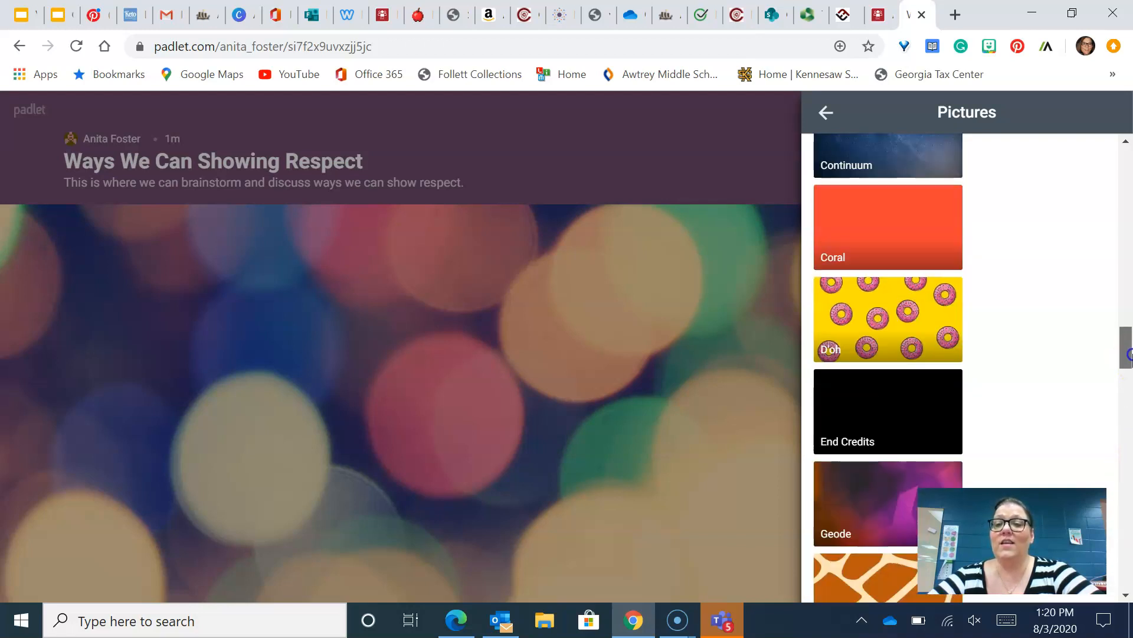
{"action": "left_click", "coordinate": [825, 112]}
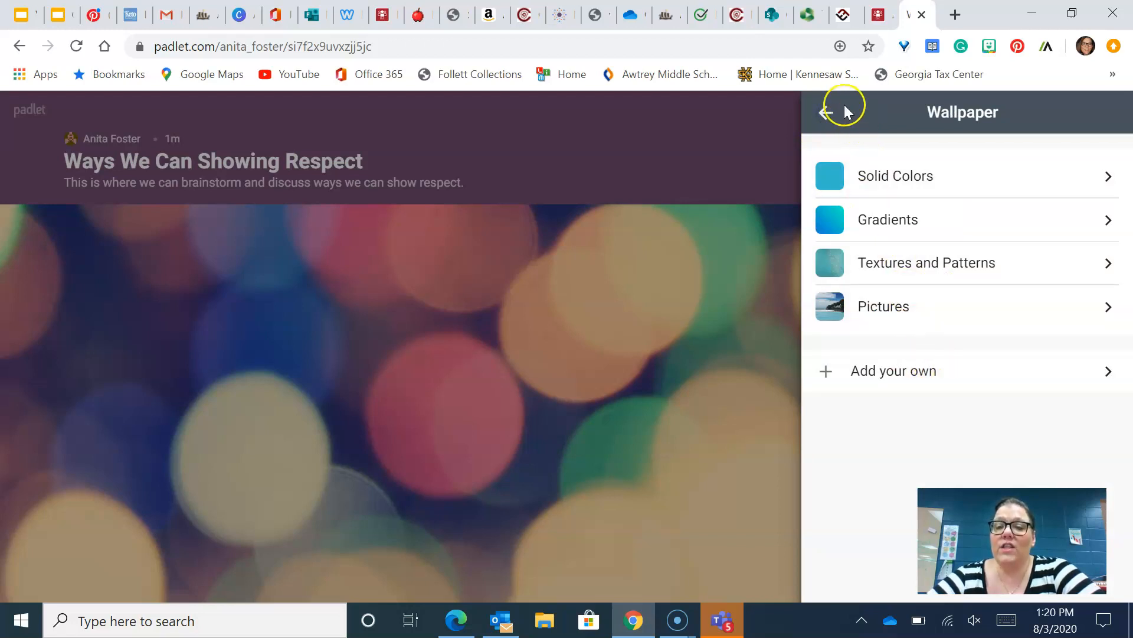
{"action": "left_click", "coordinate": [826, 112]}
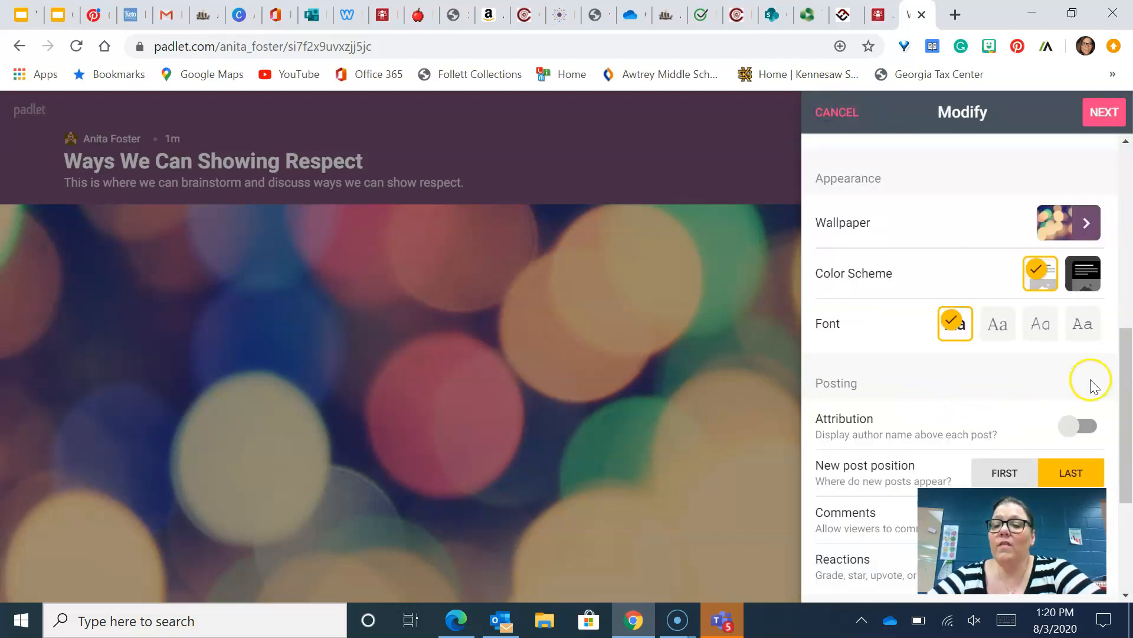
{"action": "left_click_drag", "start_coordinate": [1124, 362], "coordinate": [1123, 416]}
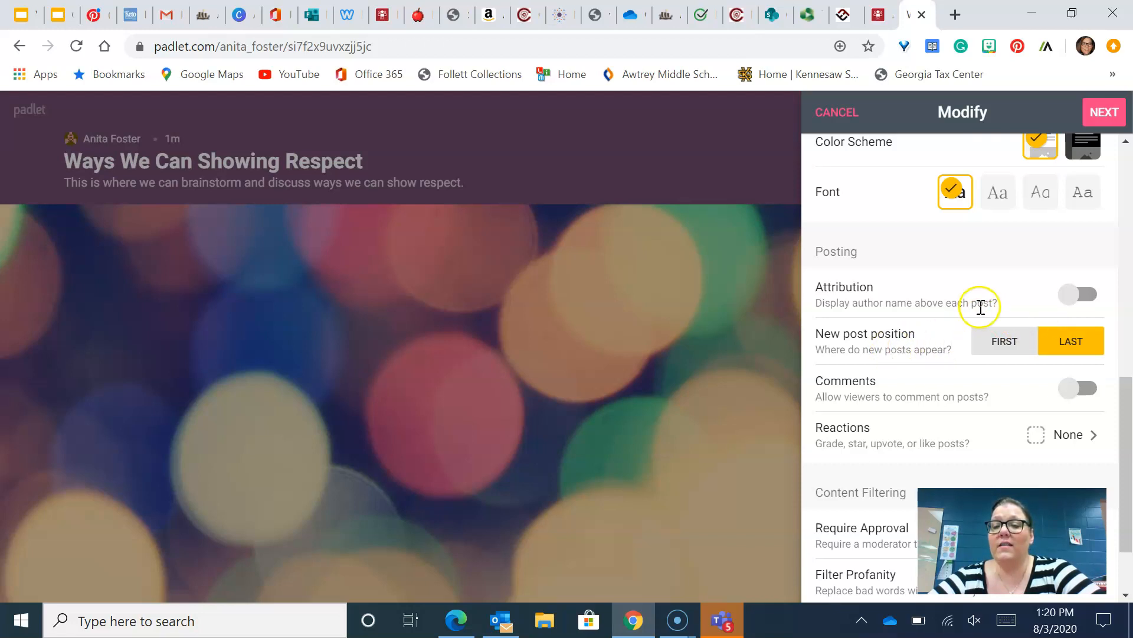
{"action": "left_click", "coordinate": [1089, 297]}
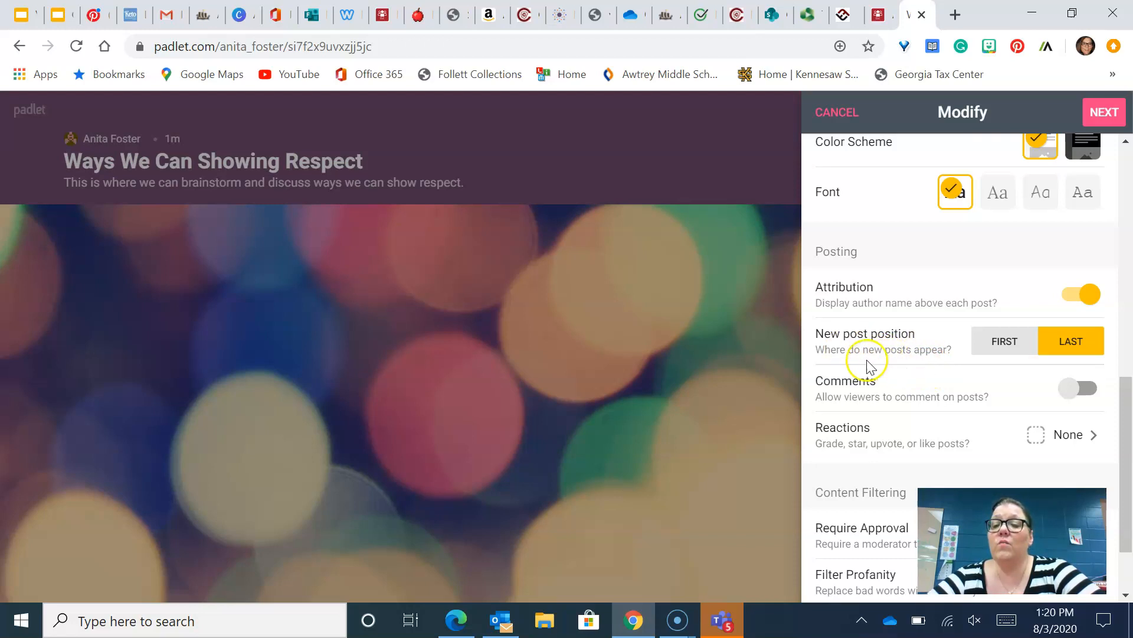
{"action": "left_click", "coordinate": [1054, 349]}
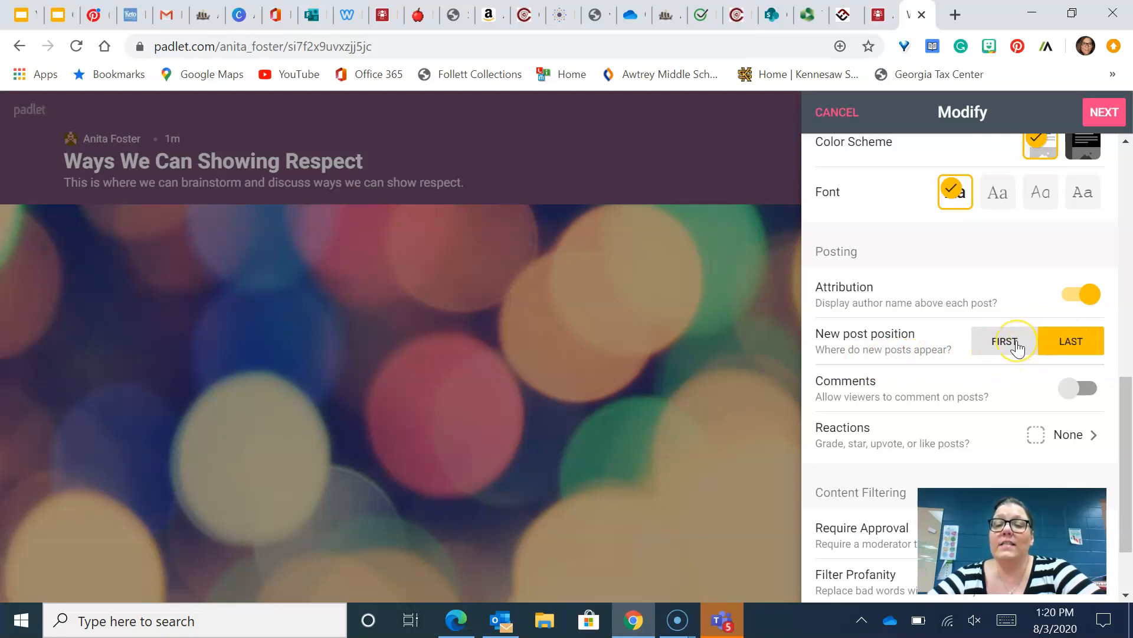
{"action": "left_click", "coordinate": [1046, 349]}
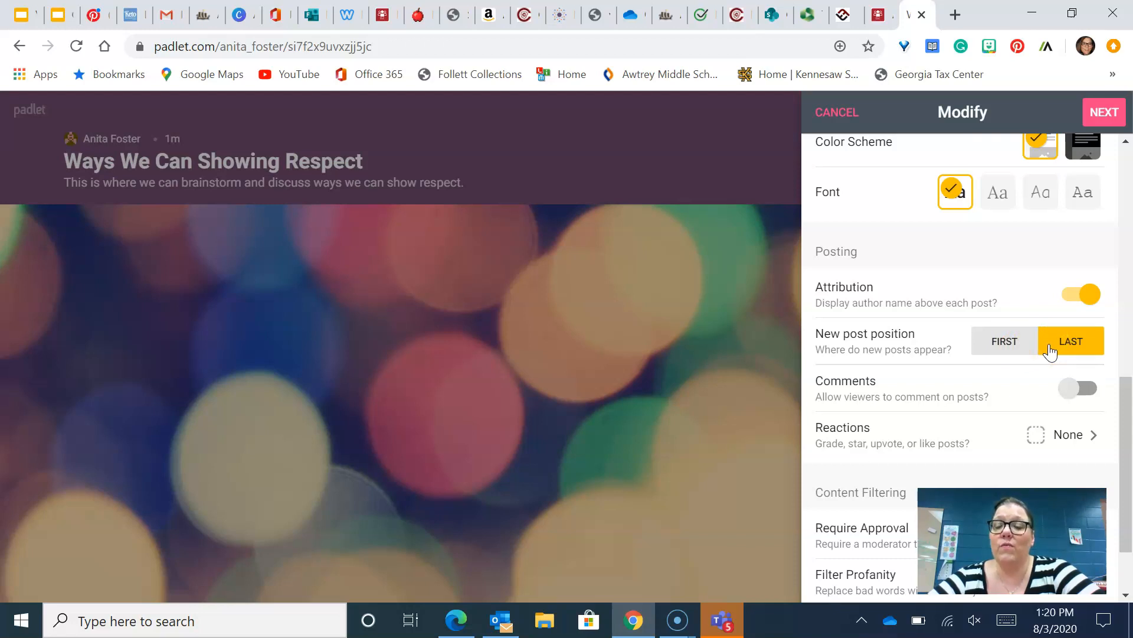
Set the padlet's post reactions to Like and return to the settings
{"action": "left_click_drag", "start_coordinate": [1126, 397], "coordinate": [1128, 434]}
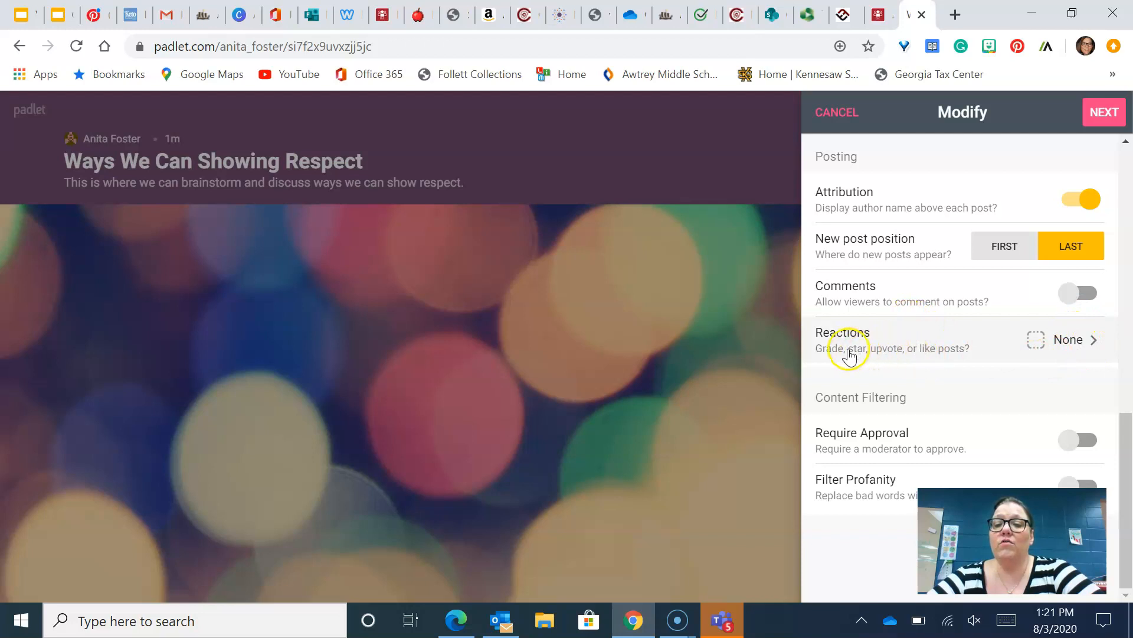
{"action": "left_click", "coordinate": [1096, 343]}
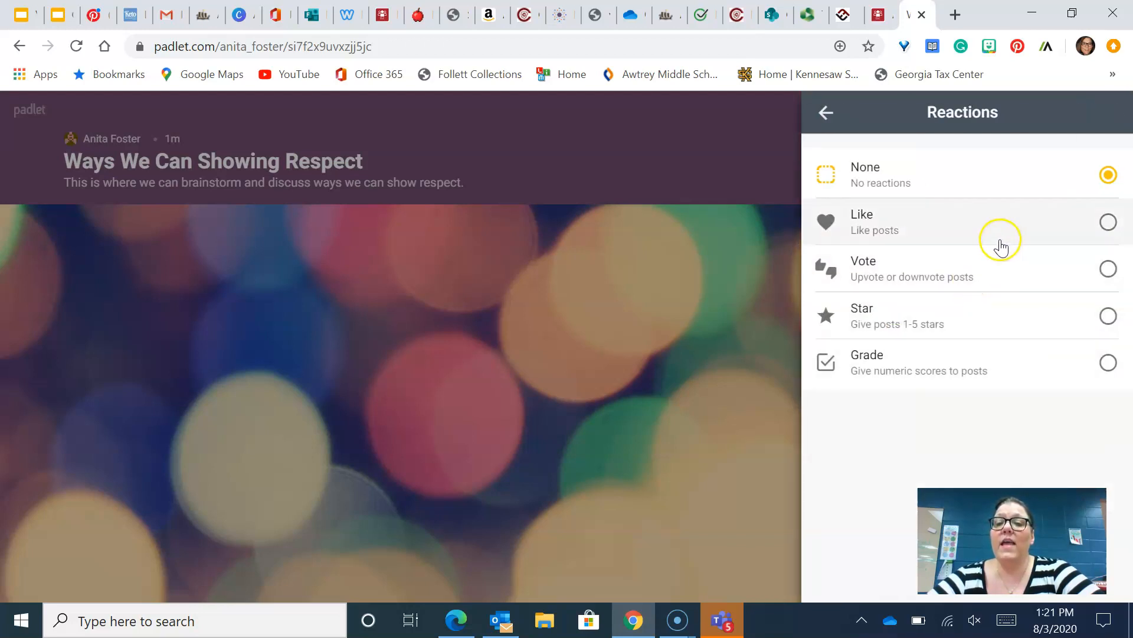
{"action": "left_click", "coordinate": [1108, 223]}
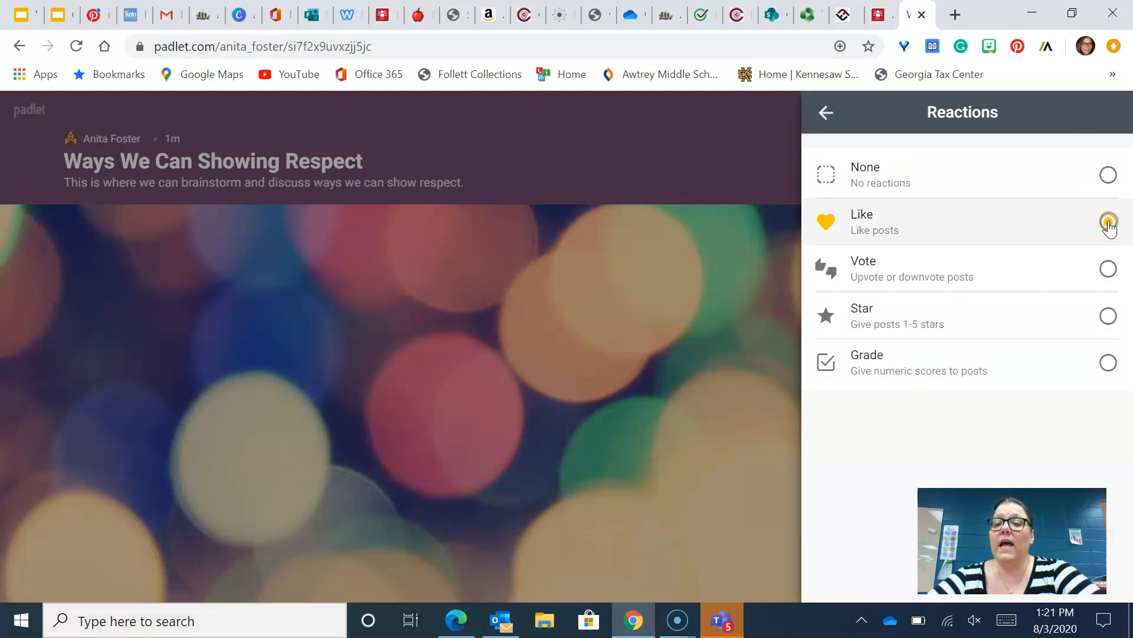
{"action": "left_click", "coordinate": [825, 114]}
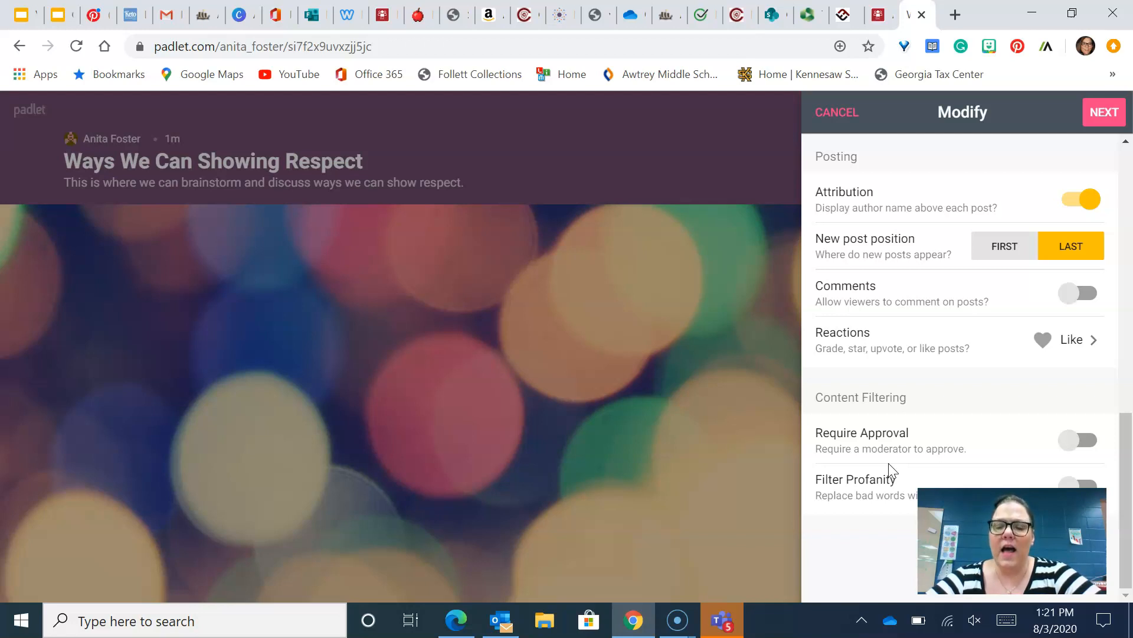
Turn on Filter Profanity and save the padlet's settings
{"action": "left_click", "coordinate": [1006, 477]}
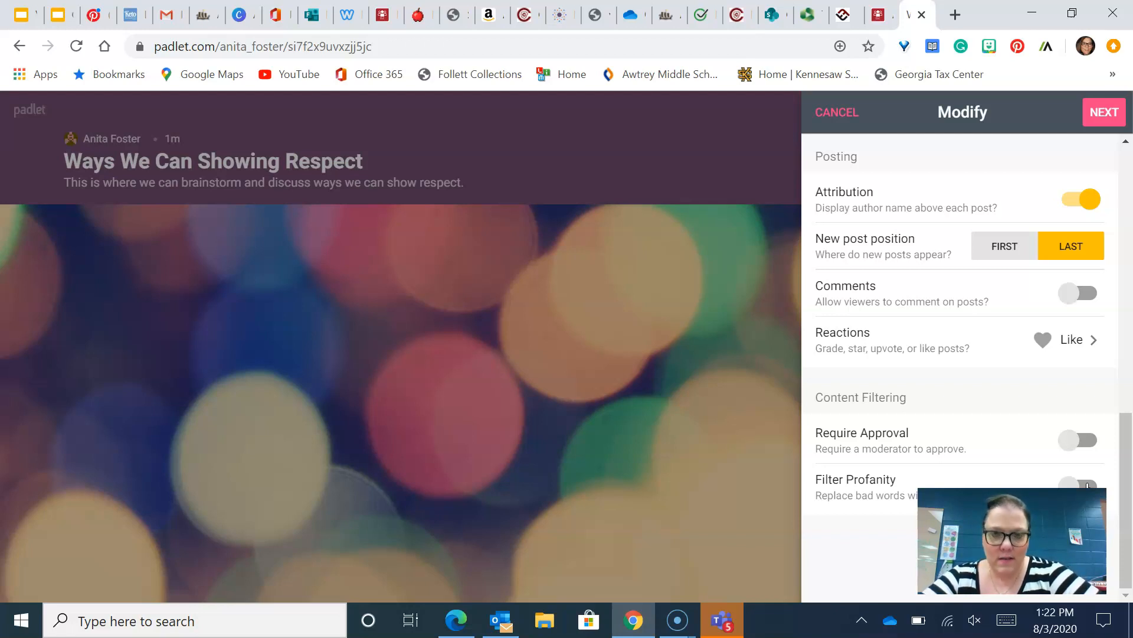
{"action": "left_click", "coordinate": [1088, 484]}
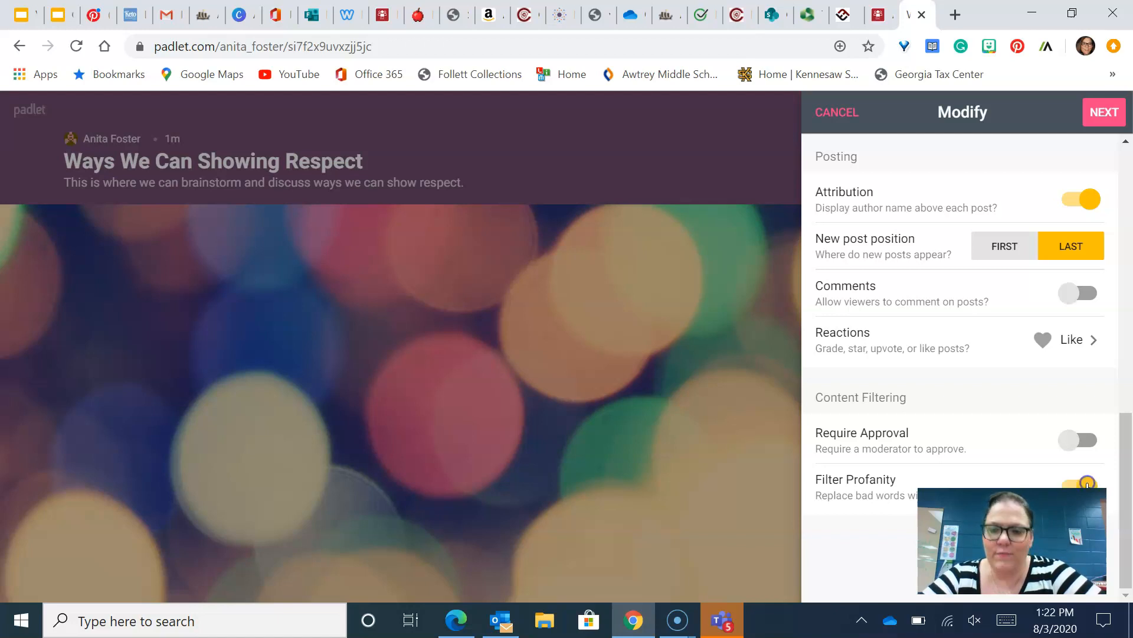
{"action": "left_click", "coordinate": [1128, 457]}
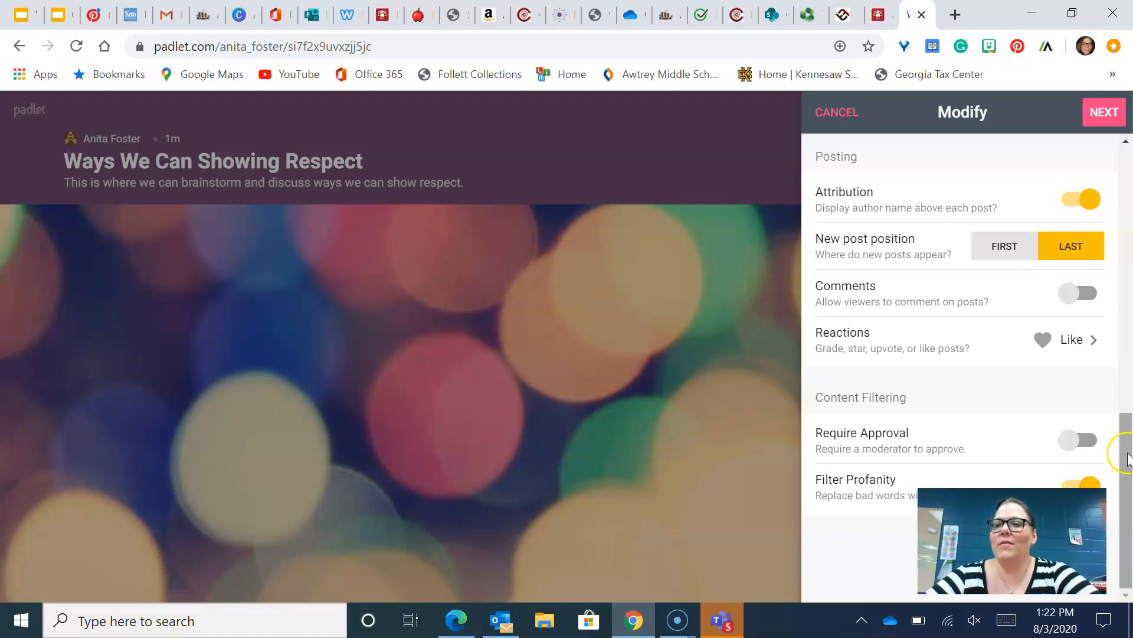
{"action": "left_click", "coordinate": [1101, 112]}
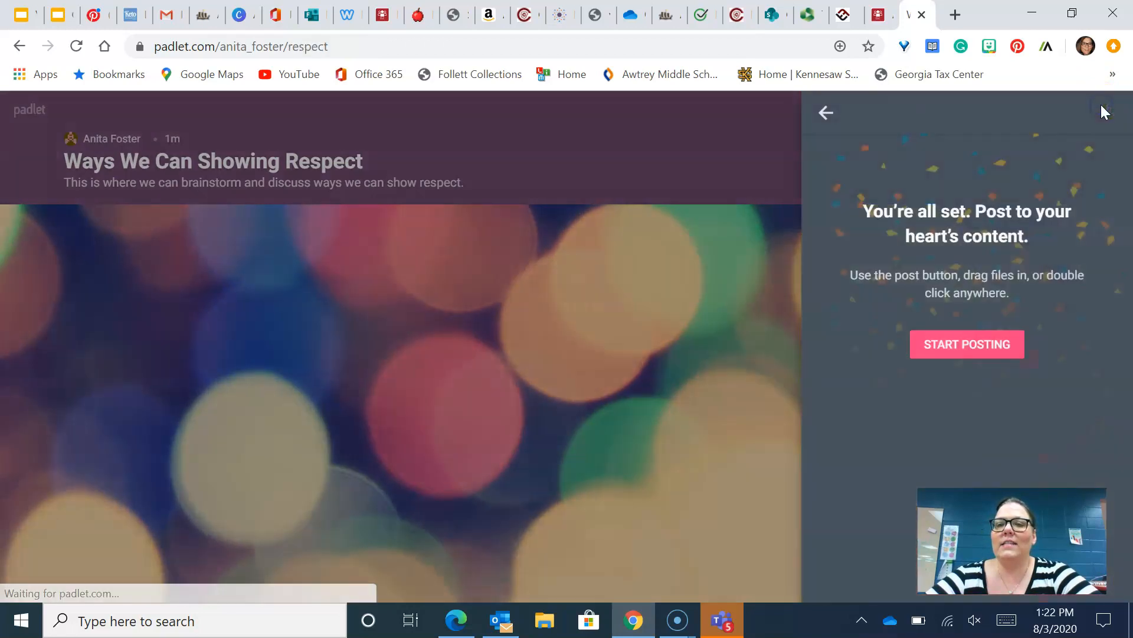
Start posting, name the first column "Respect of Self" and add a second column named "Respect of Others"
{"action": "left_click", "coordinate": [942, 345]}
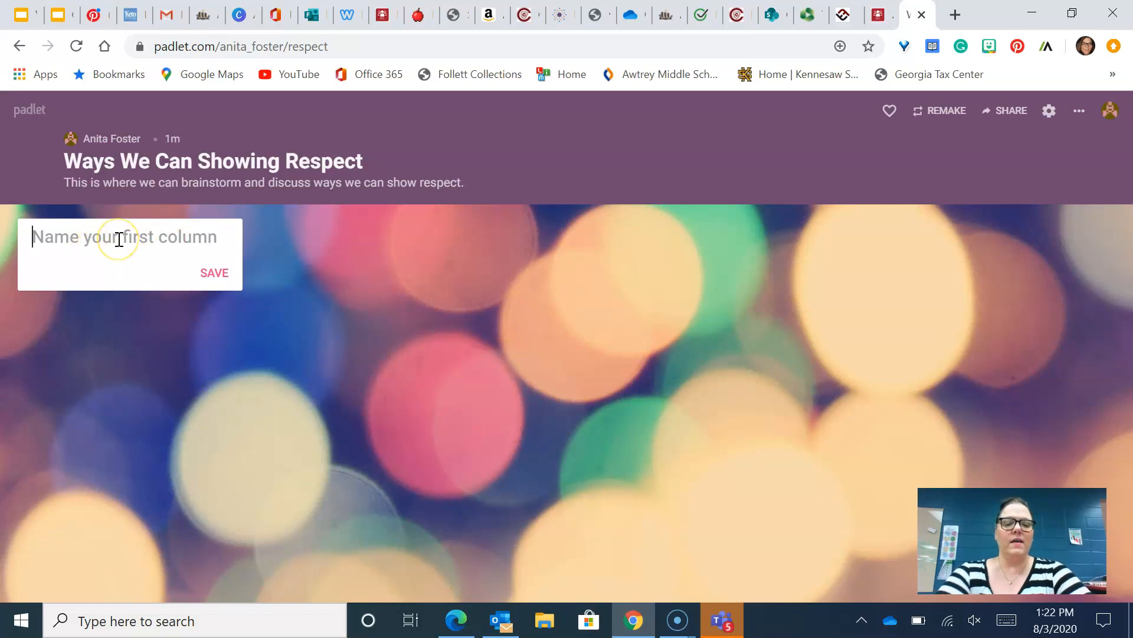
{"action": "type", "text": "Respect of Self"}
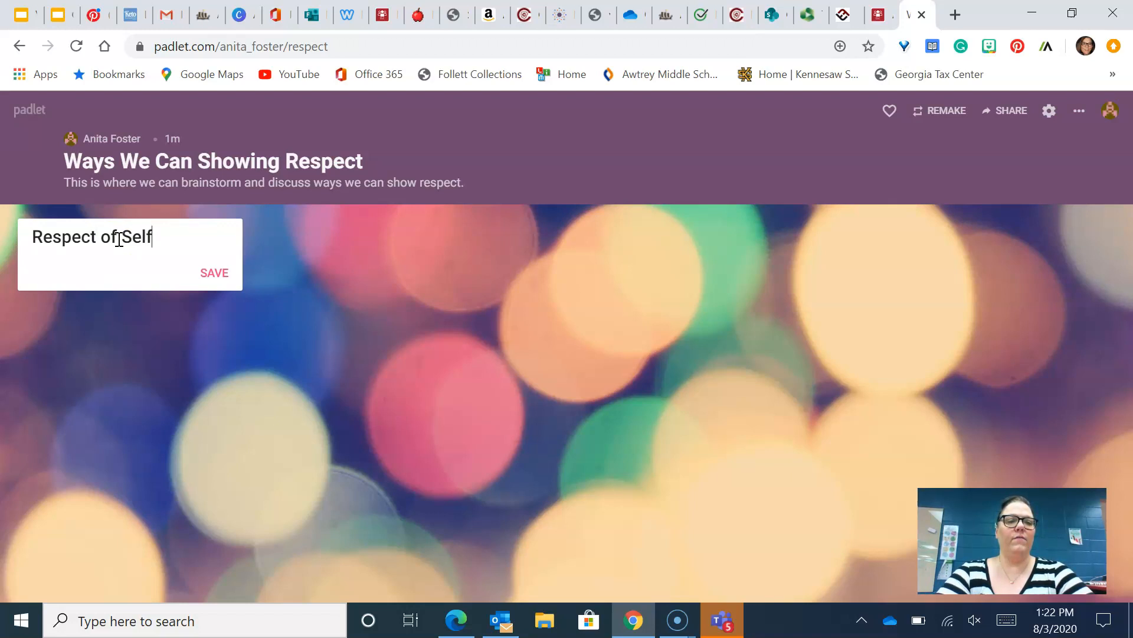
{"action": "left_click", "coordinate": [208, 276]}
{"action": "left_click", "coordinate": [325, 239]}
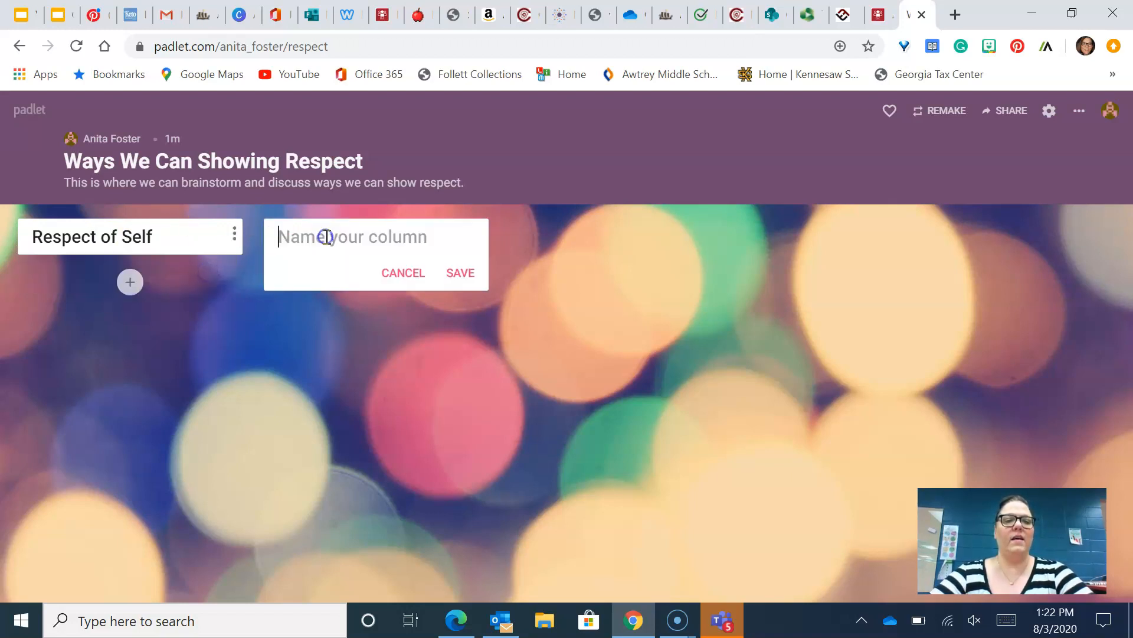
{"action": "type", "text": "pe"}
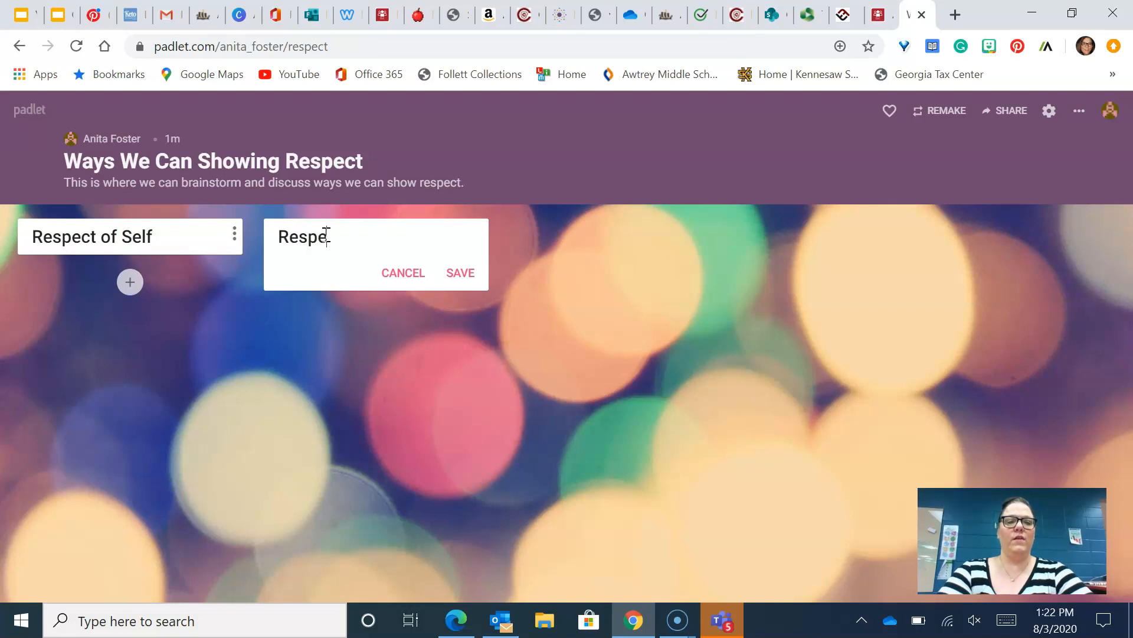
{"action": "type", "text": "ct of Others"}
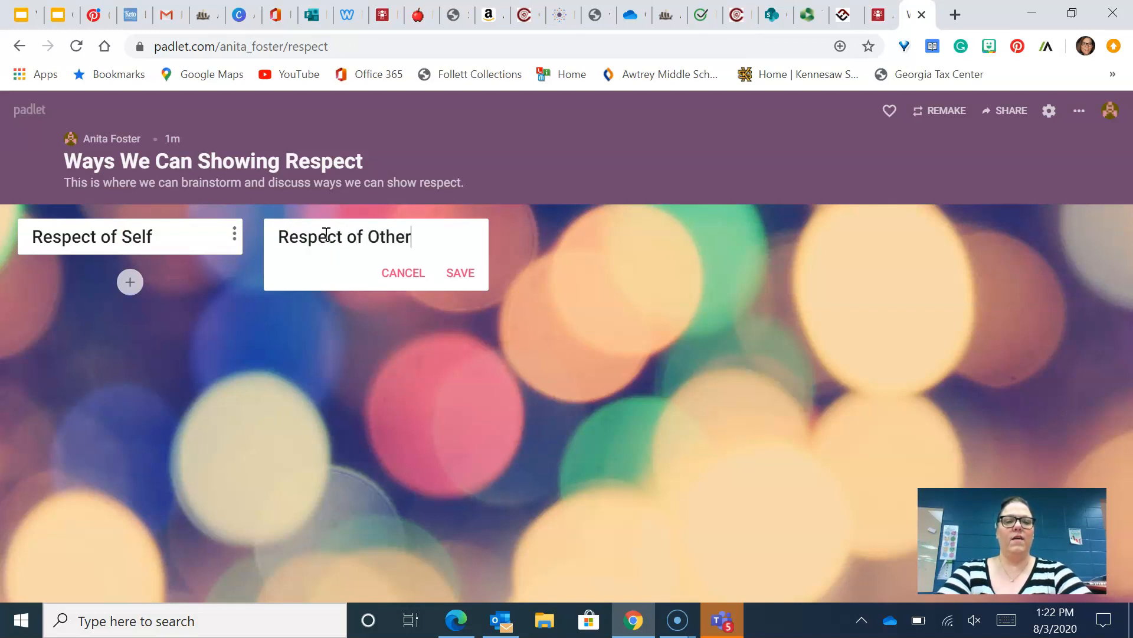
{"action": "left_click", "coordinate": [451, 274]}
Add a third column named "Respect of Property"
{"action": "left_click", "coordinate": [557, 229]}
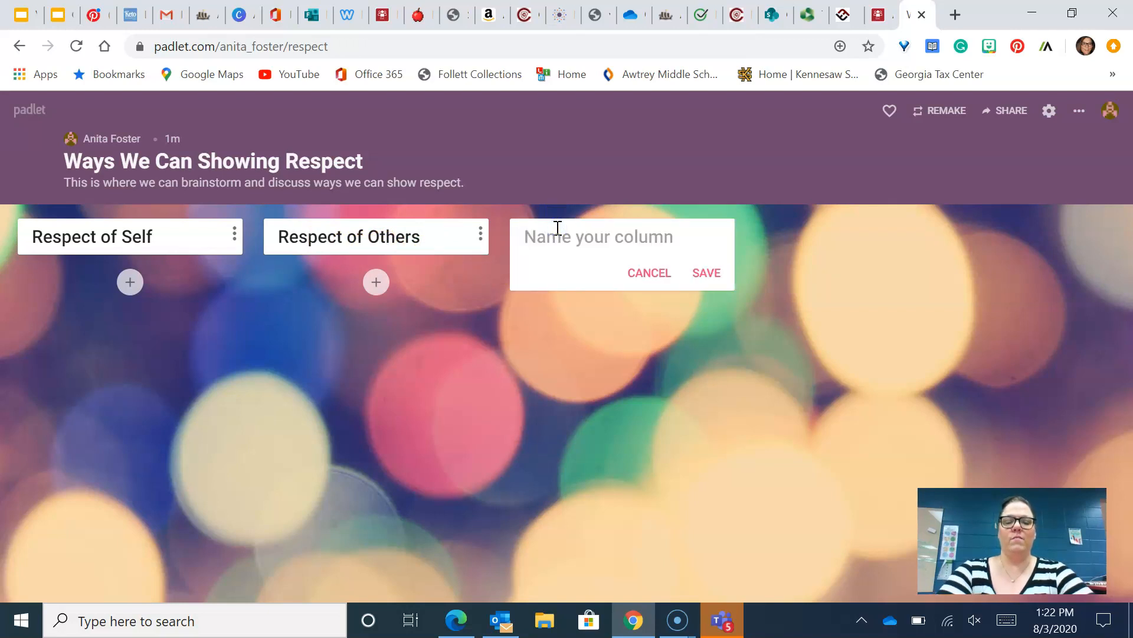
{"action": "type", "text": "Respecct"}
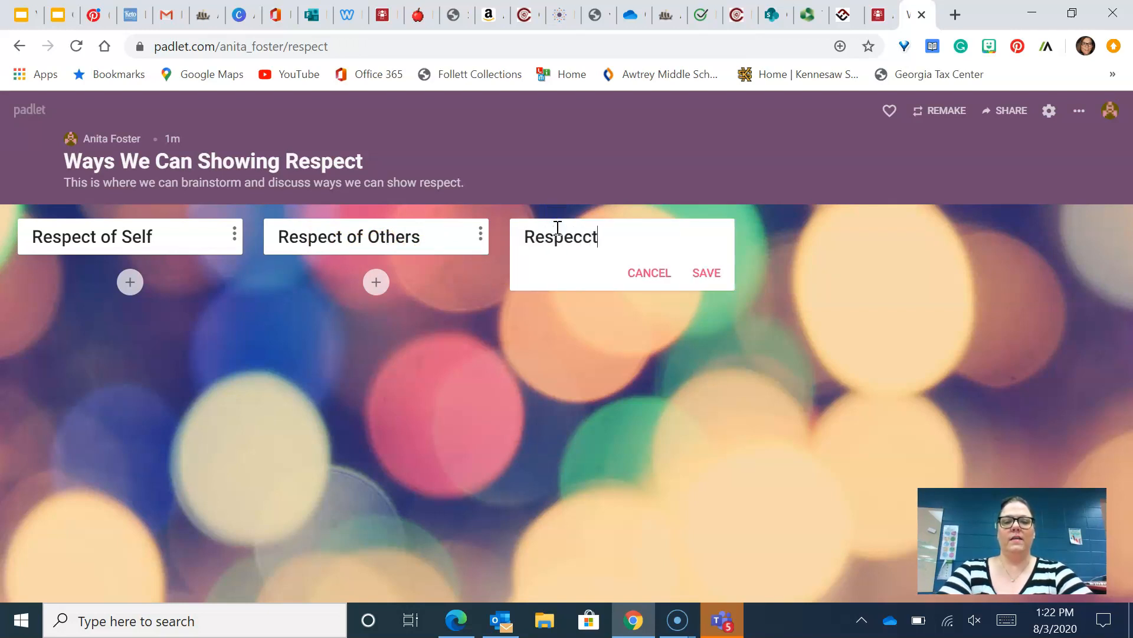
{"action": "key", "text": "BackSpace"}
{"action": "key", "text": "BackSpace"}
{"action": "type", "text": "t of "}
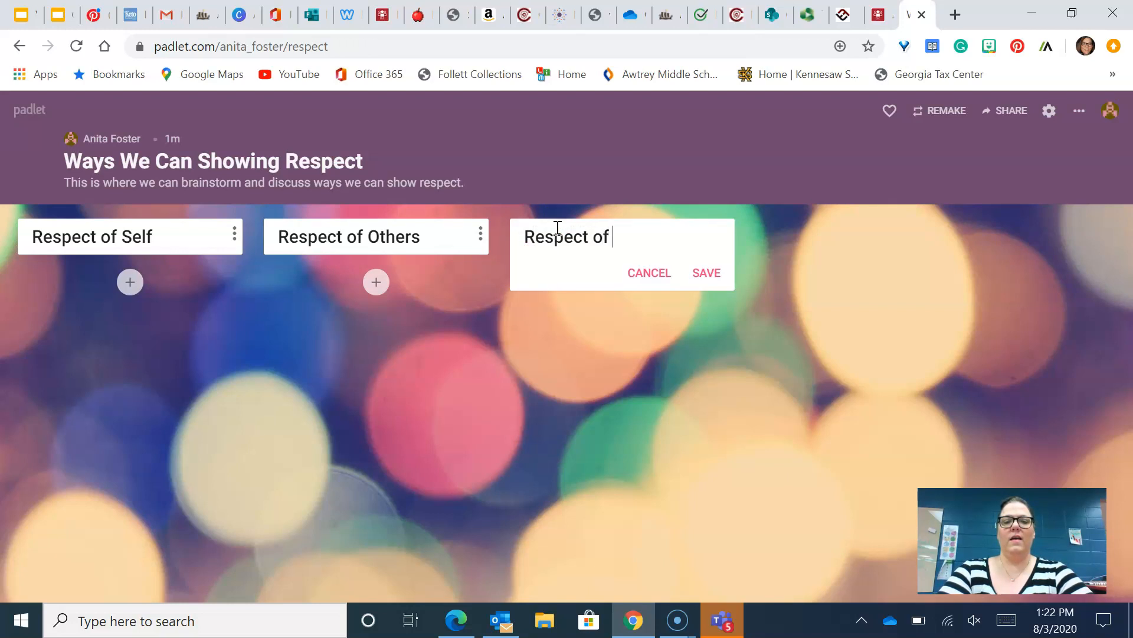
{"action": "type", "text": "Property"}
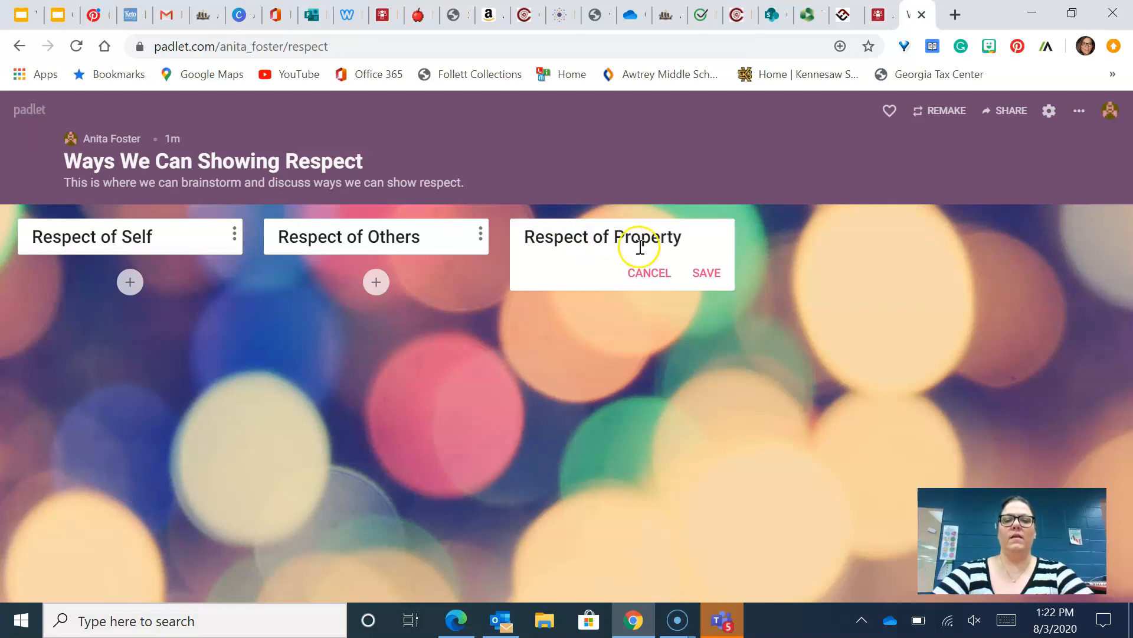
{"action": "left_click", "coordinate": [710, 274]}
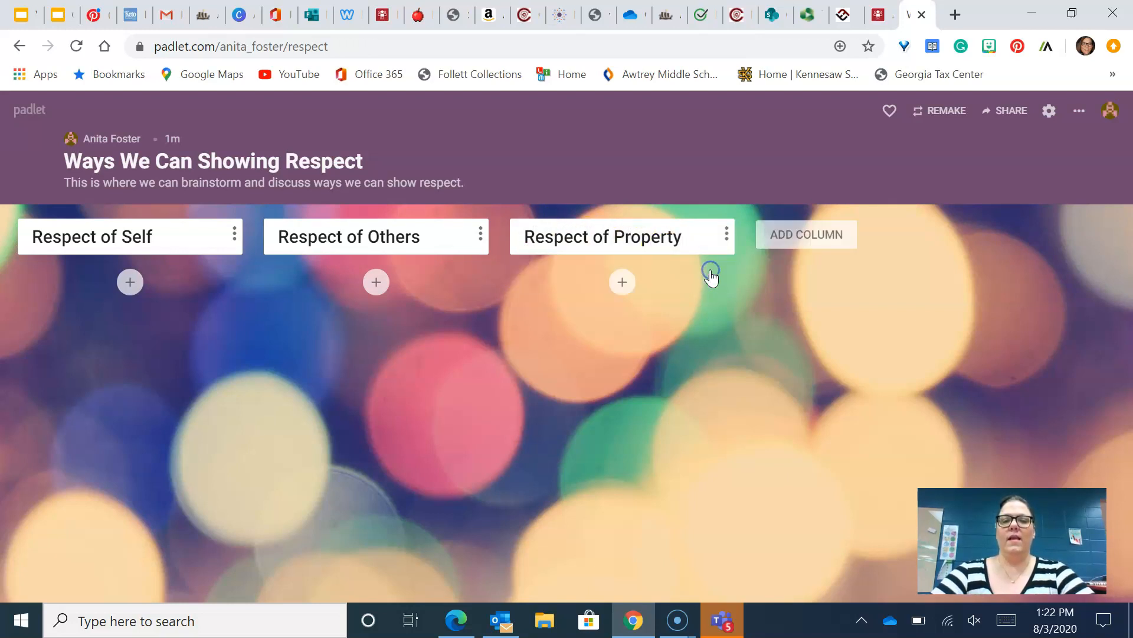
View the options for managing the Respect of Self column and close them without choosing one
{"action": "left_click", "coordinate": [129, 283]}
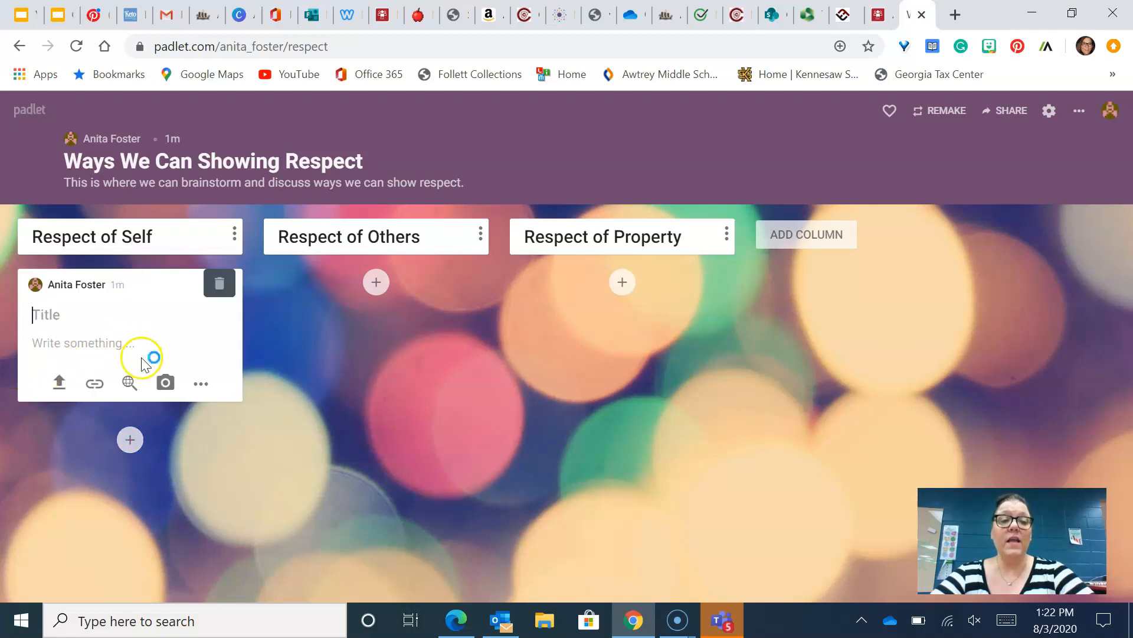
{"action": "left_click", "coordinate": [235, 234]}
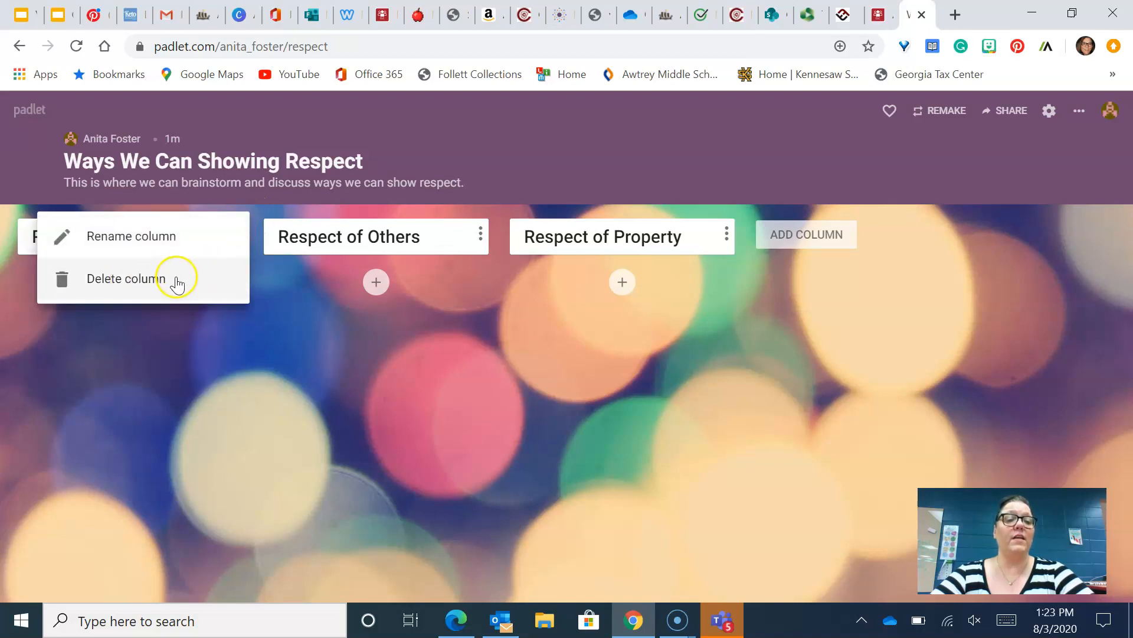
{"action": "left_click", "coordinate": [229, 369]}
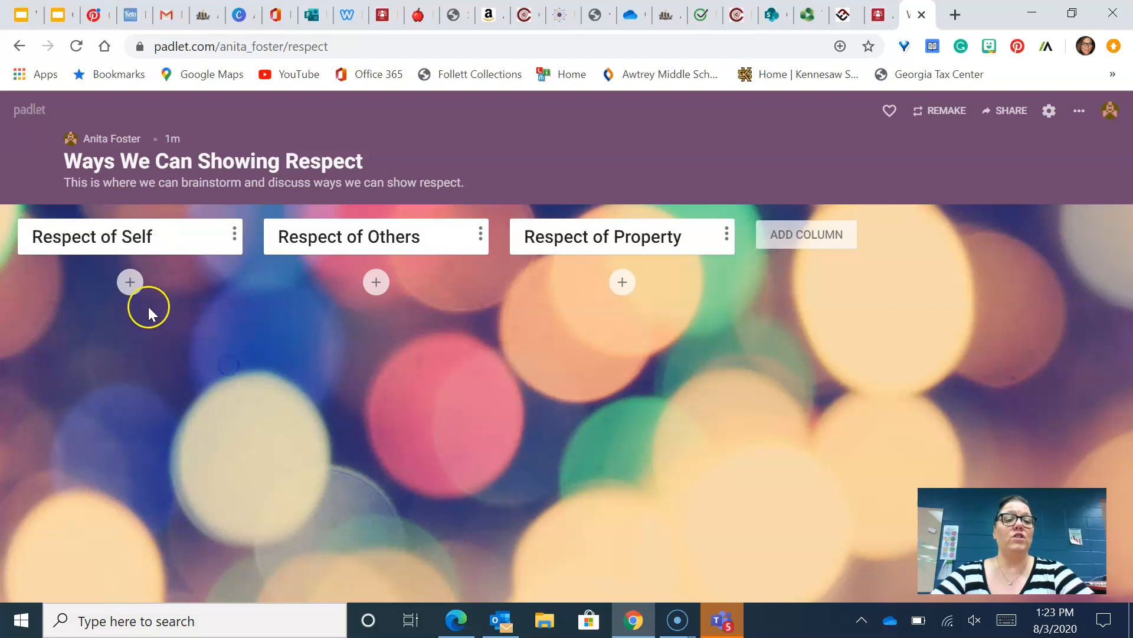
Start a new post in the Respect of Self column and view its full list of attachment types without choosing one
{"action": "left_click", "coordinate": [129, 284]}
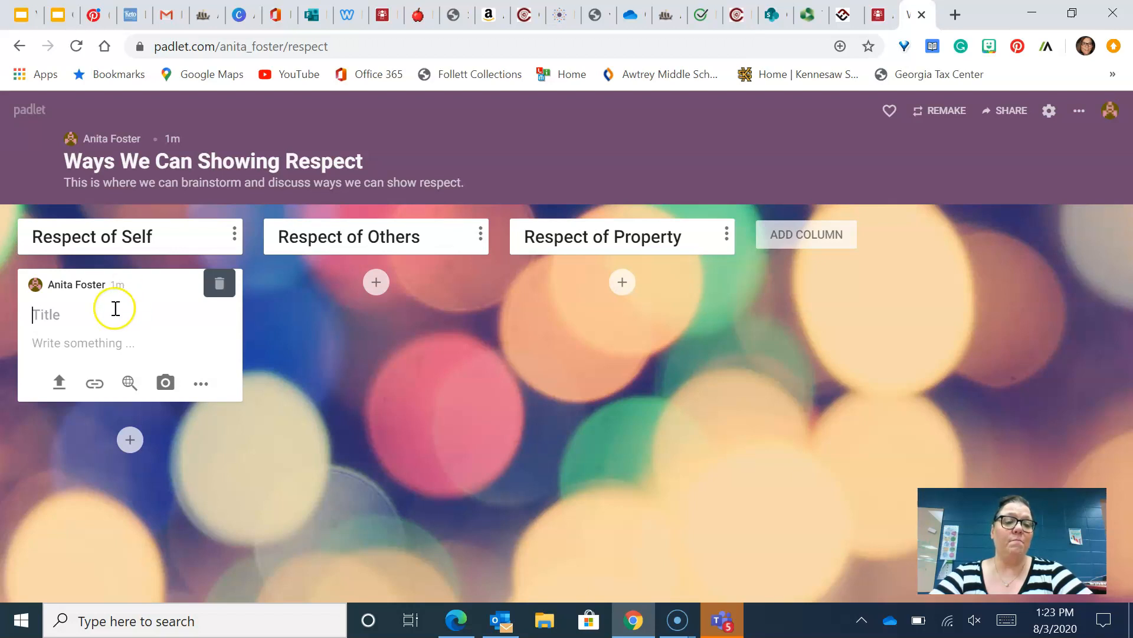
{"action": "left_click", "coordinate": [42, 346]}
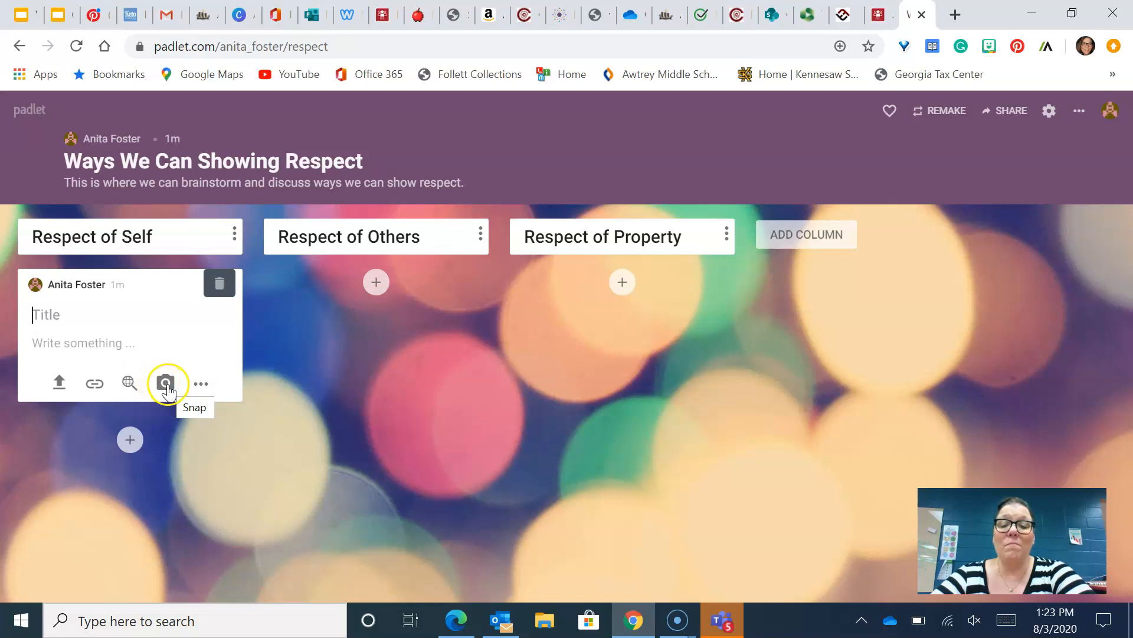
{"action": "left_click", "coordinate": [199, 384]}
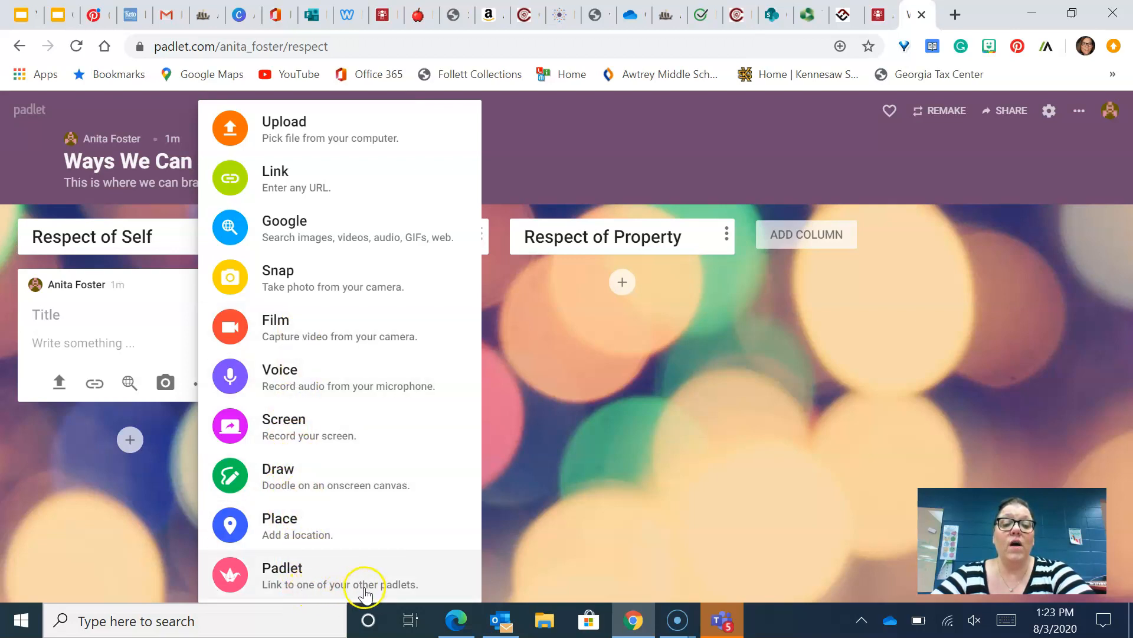
{"action": "left_click", "coordinate": [585, 459]}
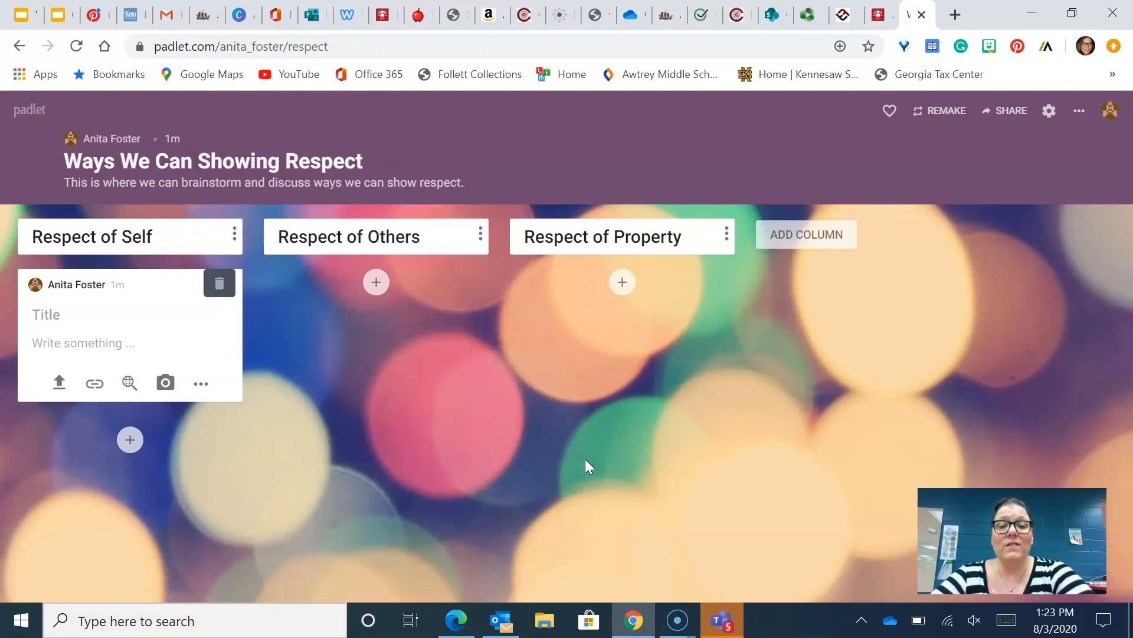